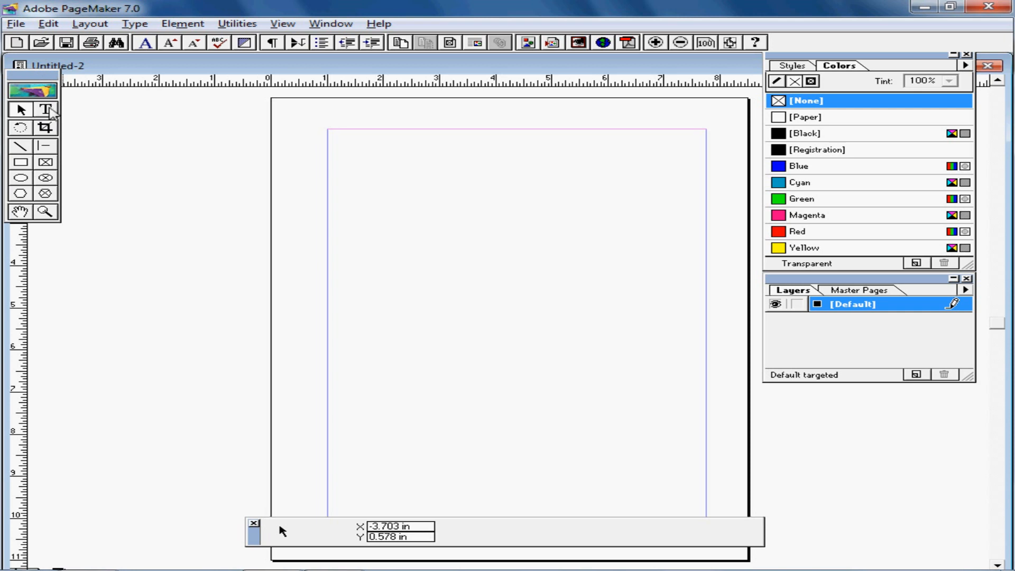
Create a text block with the Text tool near the page's upper margin and enter three lines of random filler text
left_click(48, 109)
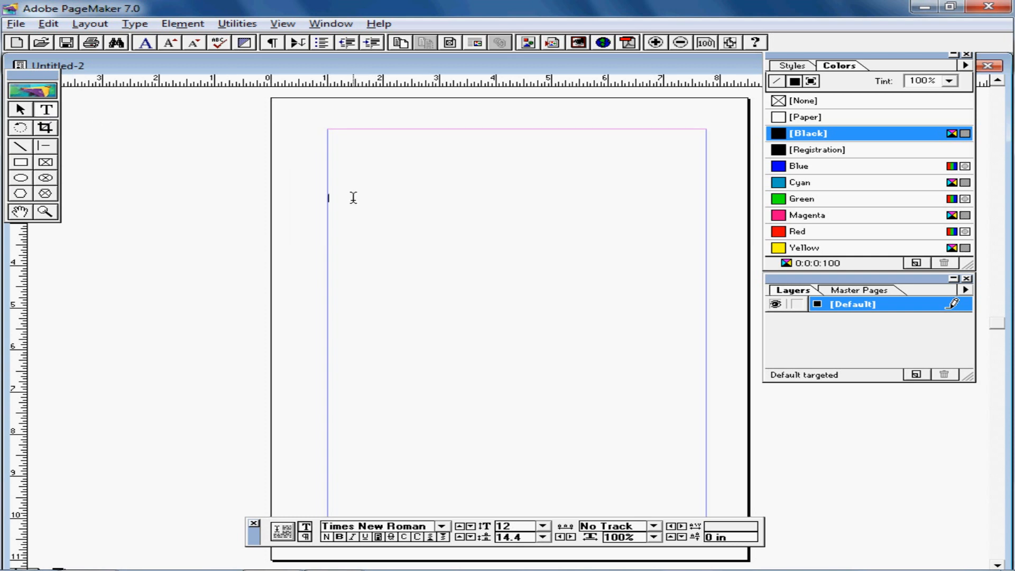
type("asdlkfja")
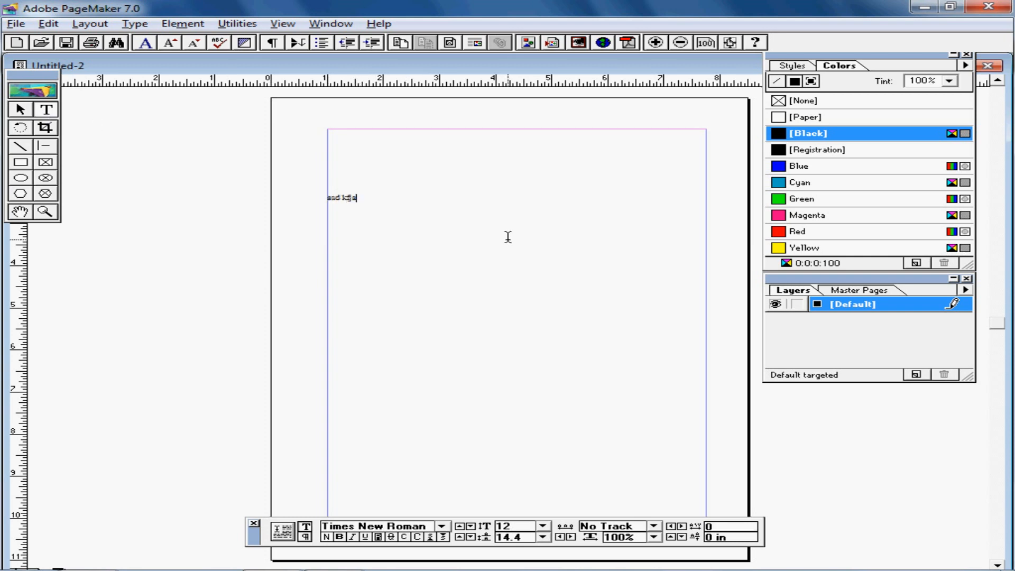
type("slkdfjaslkdjfalskdfjklsadjfklsajdfkdsajfkl sajfksad")
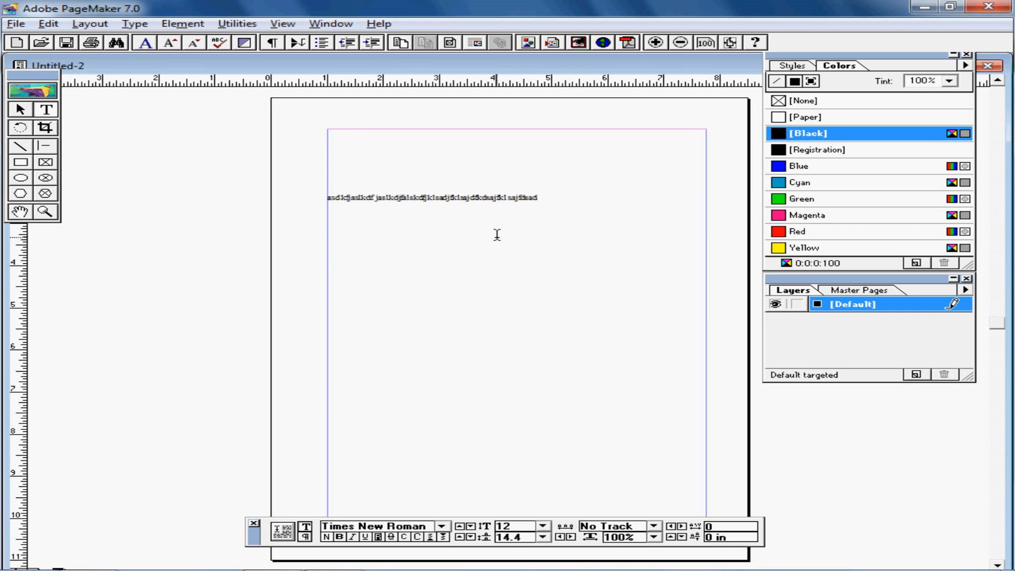
type("asldjfaslkdfjaslkdfjaklsdfja")
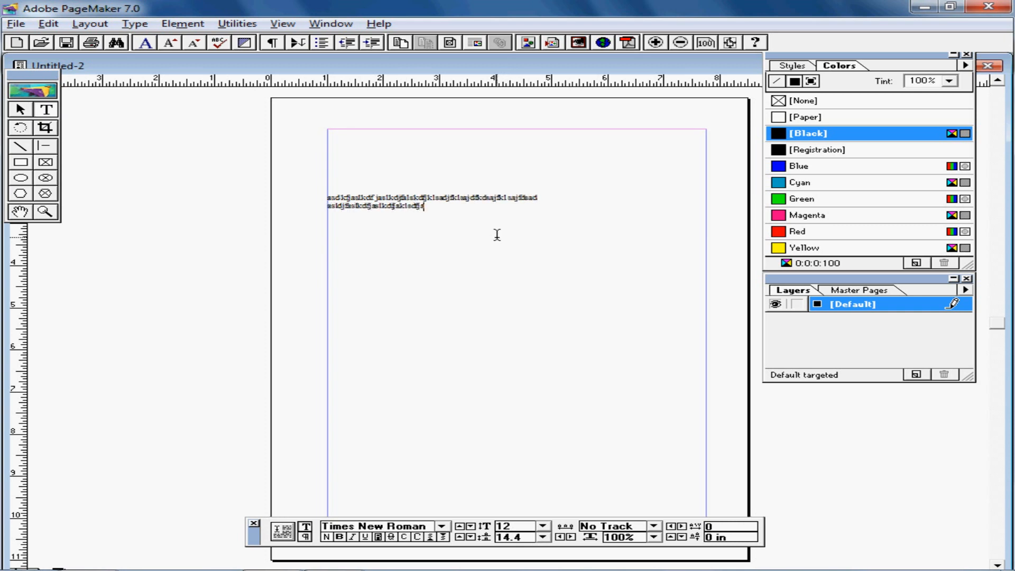
type("kl sdjfklsadjfklsajdfkl sajdjsjsd")
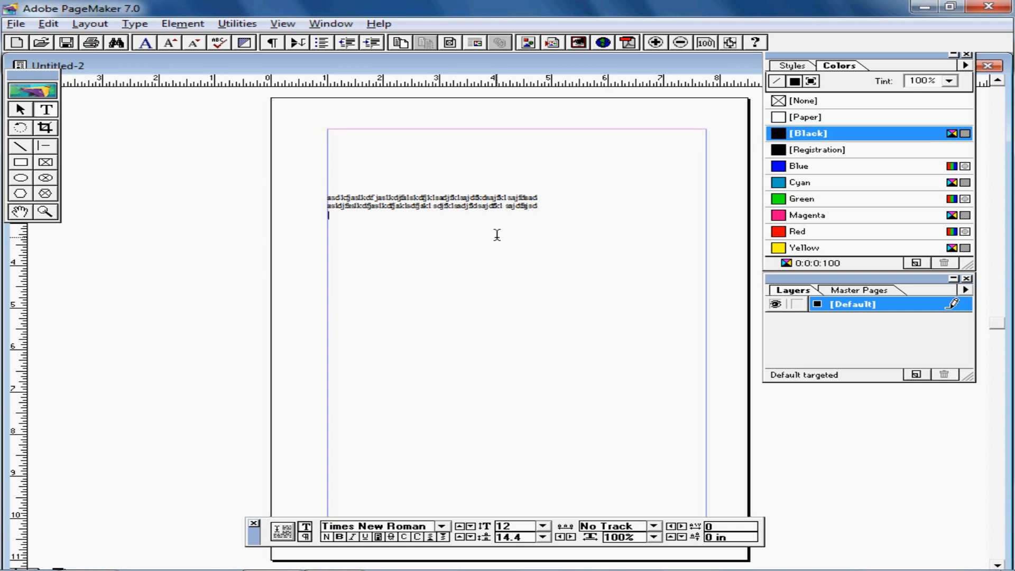
type("alkfsaldkfj al skdjfklsadjfklsajdfka sjdfklsaj")
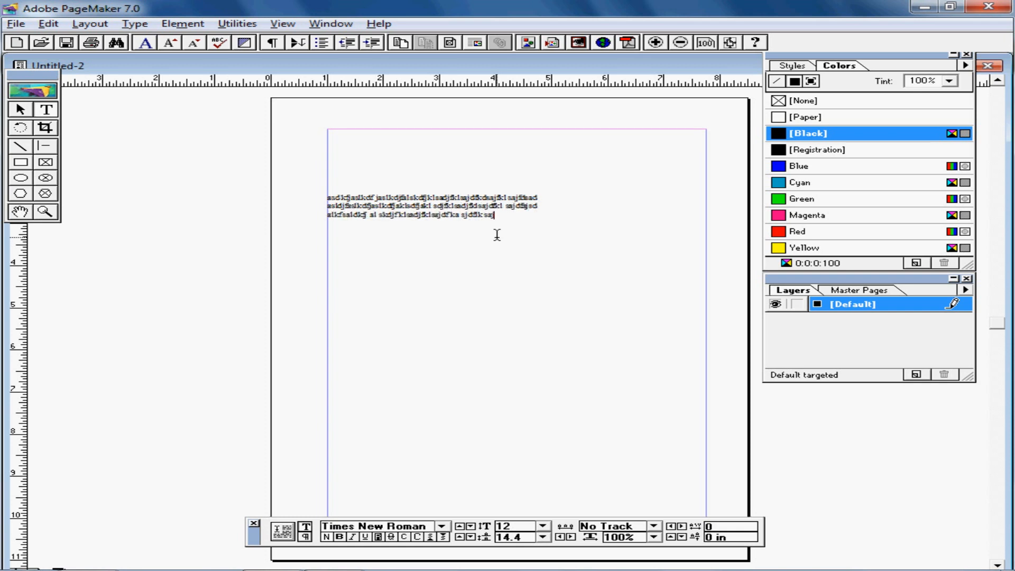
type("dlfkjsdlfalskd")
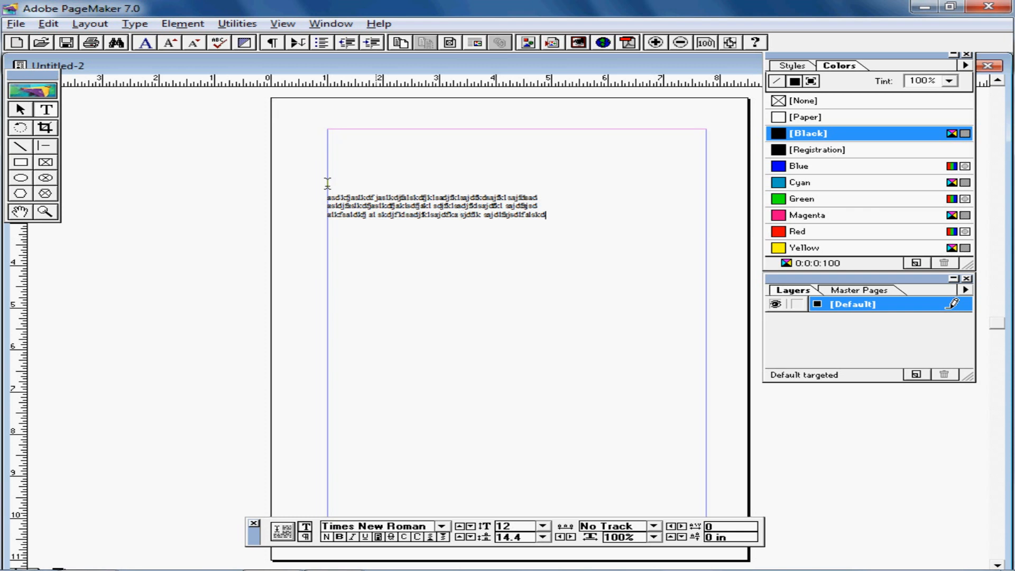
Select the text block with the Pointer tool and move it straight up to about Y 2.56 in
left_click(21, 109)
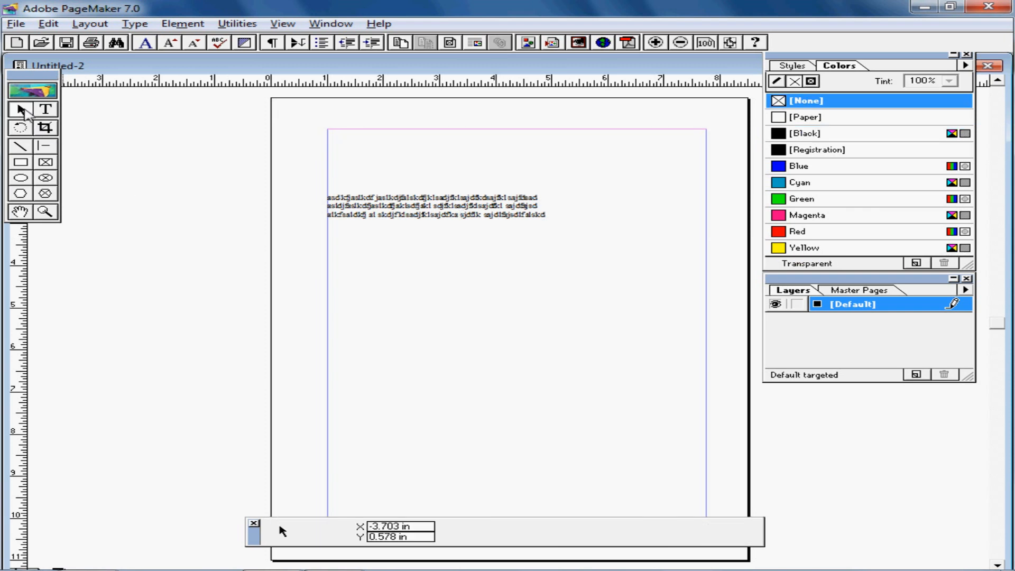
left_click(416, 207)
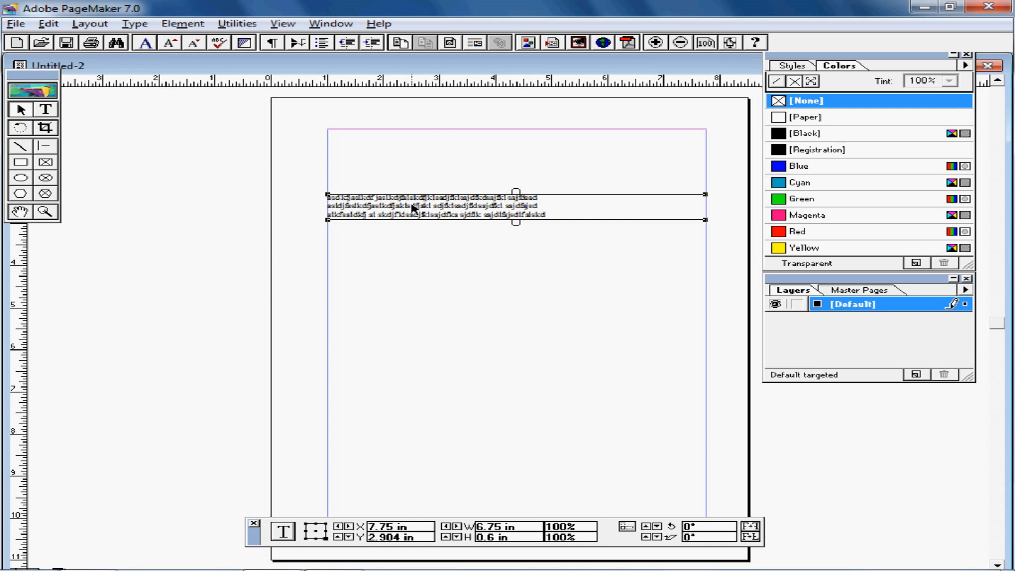
left_click_drag(413, 203, 414, 188)
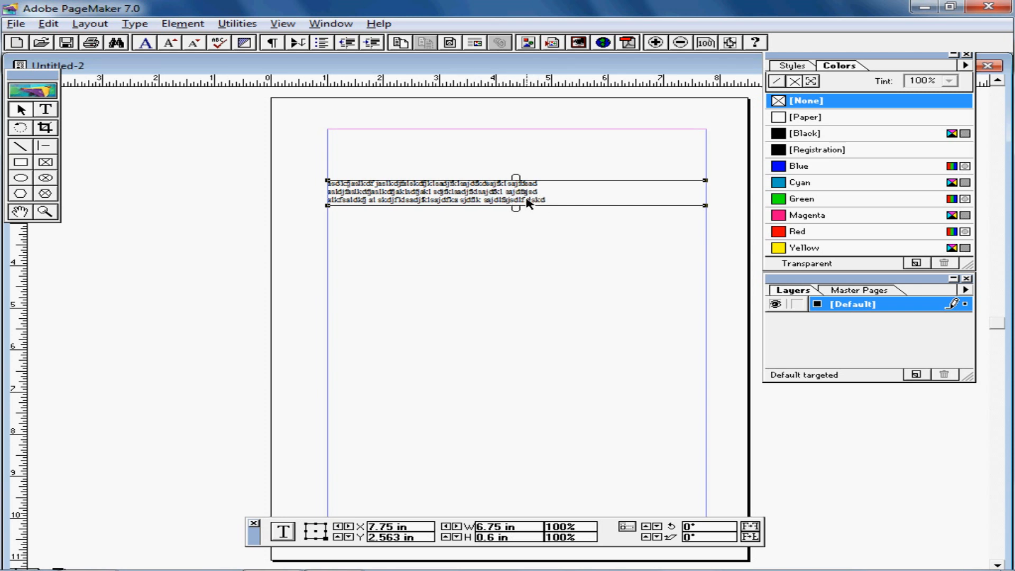
Draw a rectangular text frame about 4.7 in wide and 2.45 in high below the text block
left_click(46, 109)
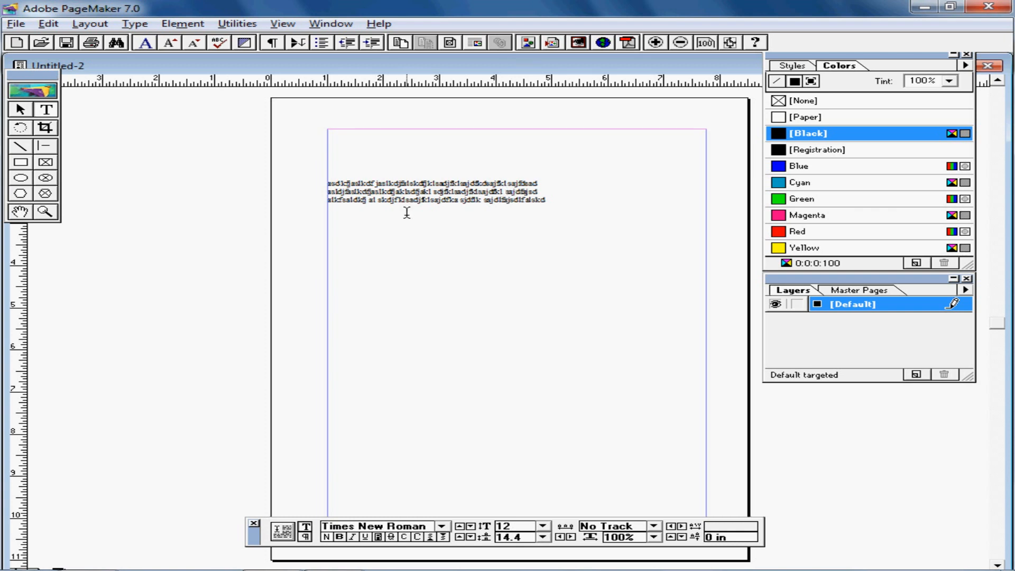
left_click(46, 163)
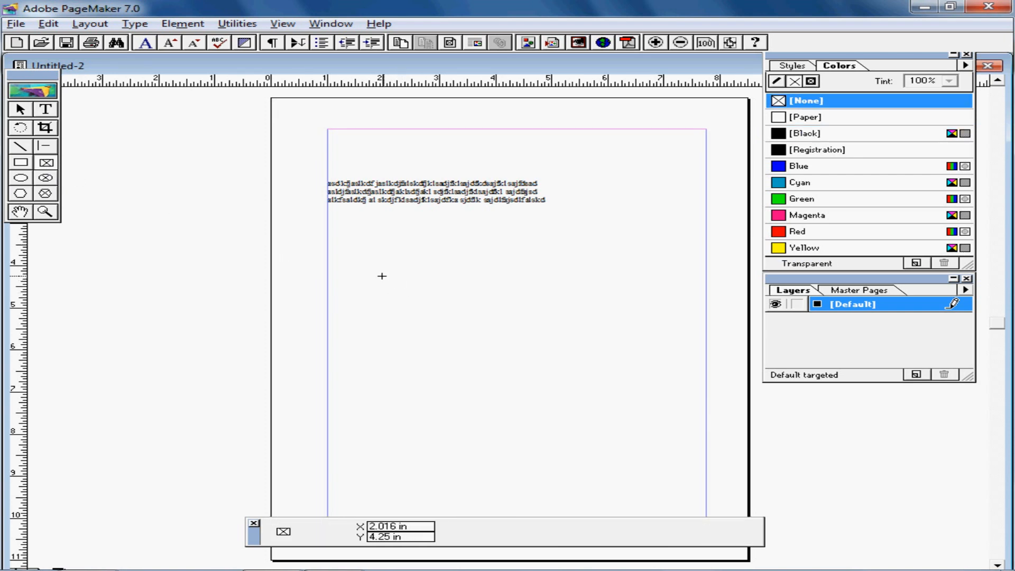
left_click_drag(385, 277, 520, 364)
left_click_drag(593, 382, 648, 379)
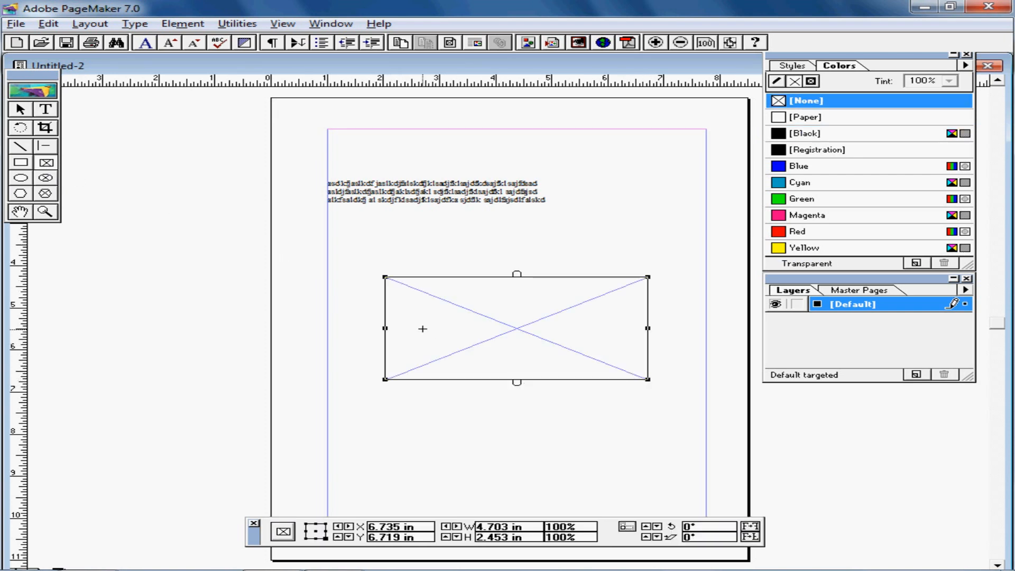
Enter three lines of random filler text inside the rectangular frame
left_click(47, 111)
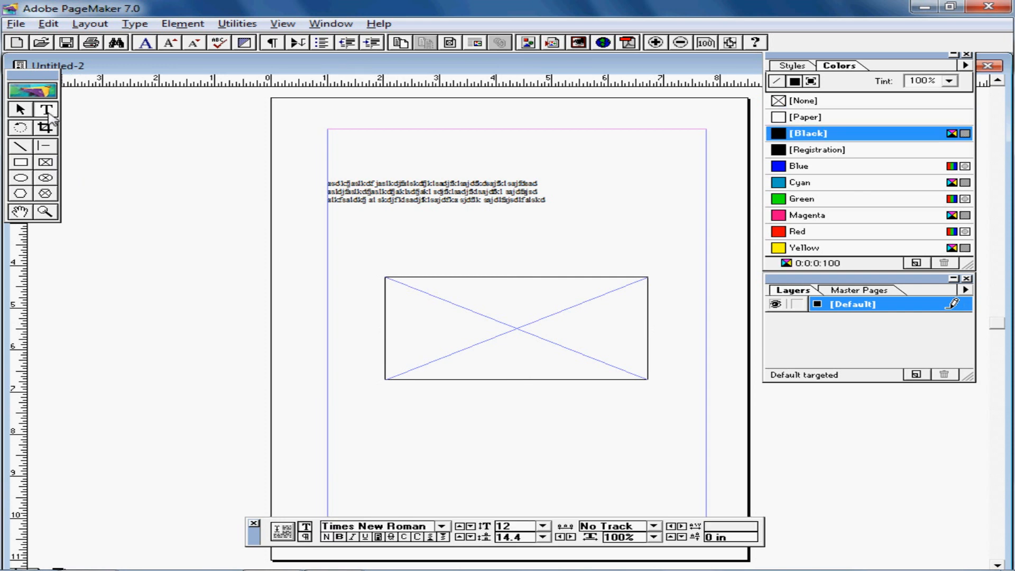
left_click(470, 314)
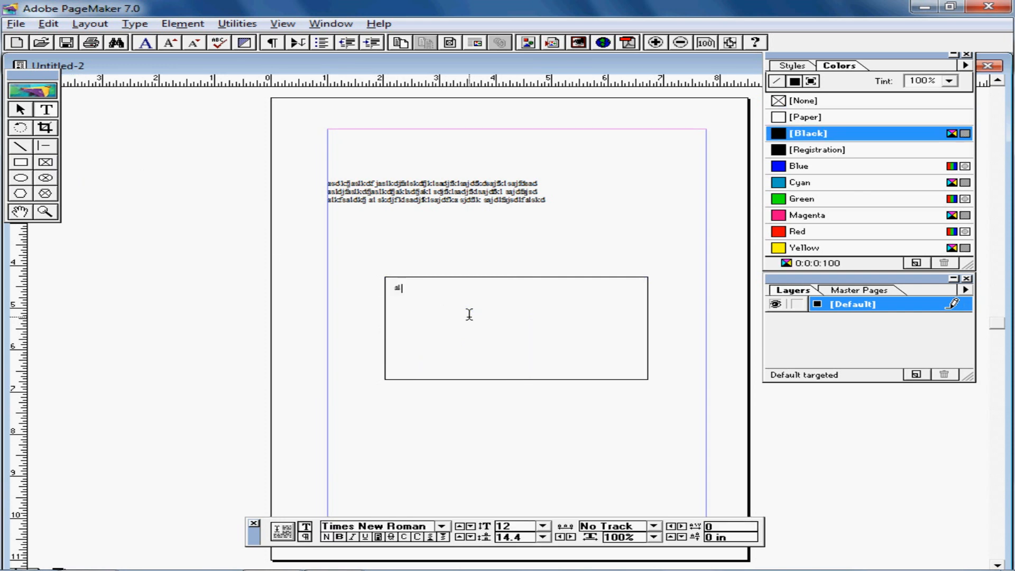
type("alsdkjfl askdfjalskd fjklsadjflaksadjfksajd")
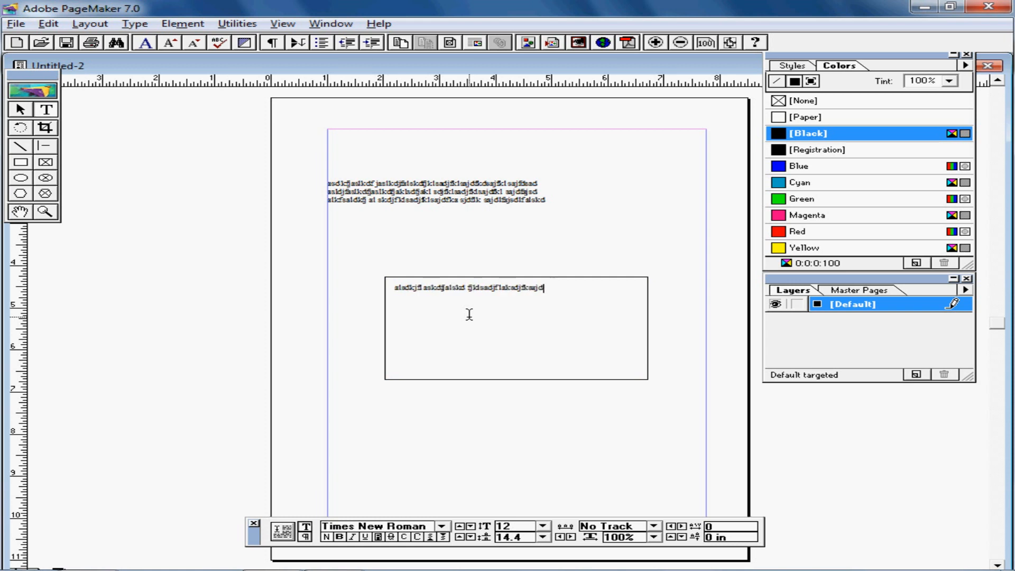
type("fslkdfsad asdfa sdjsaldkfj aslkdfja ")
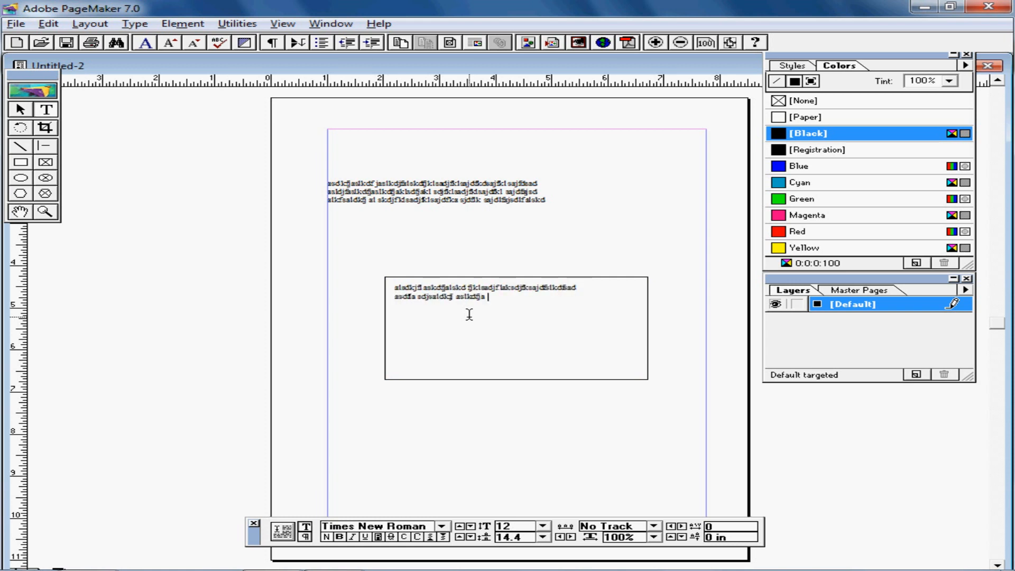
type("lskdfjklasdf asdfa ldkfjasldkfj askldfjlak sdjflaskdfj lksadjf")
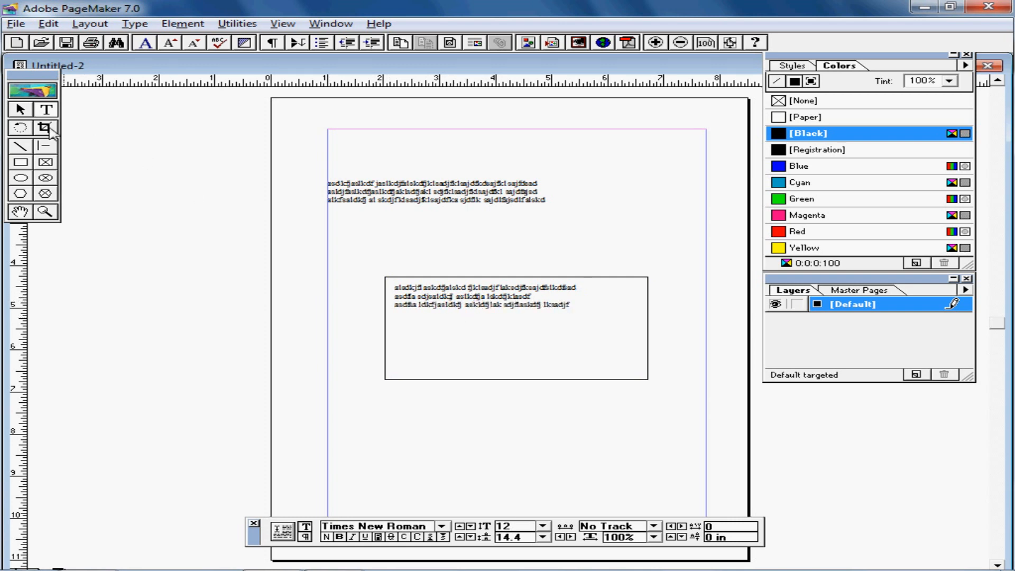
Select the text frame and the unframed text block in turn with the Pointer tool to compare their borders and handles
left_click(25, 113)
left_click(600, 283)
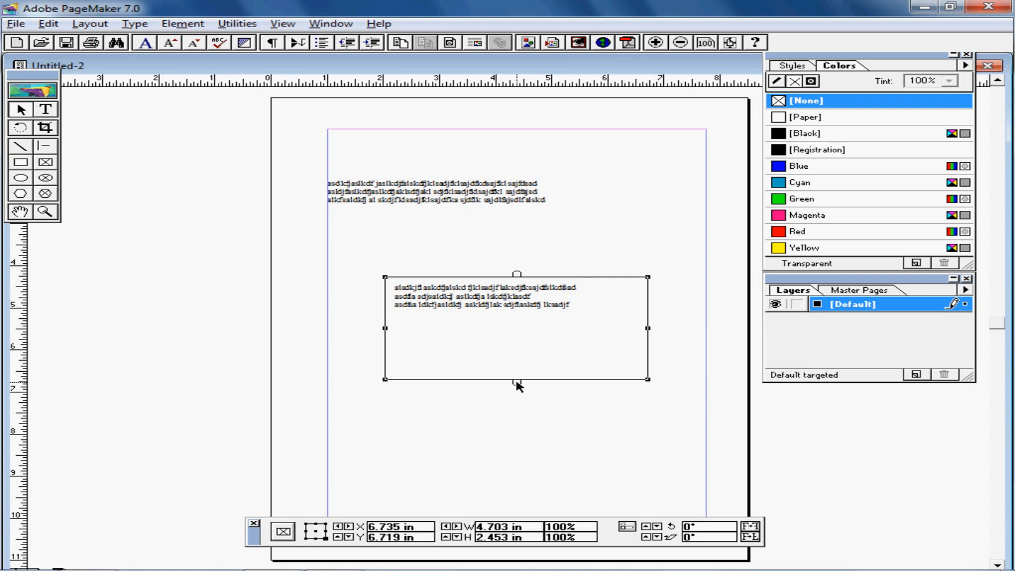
left_click(446, 200)
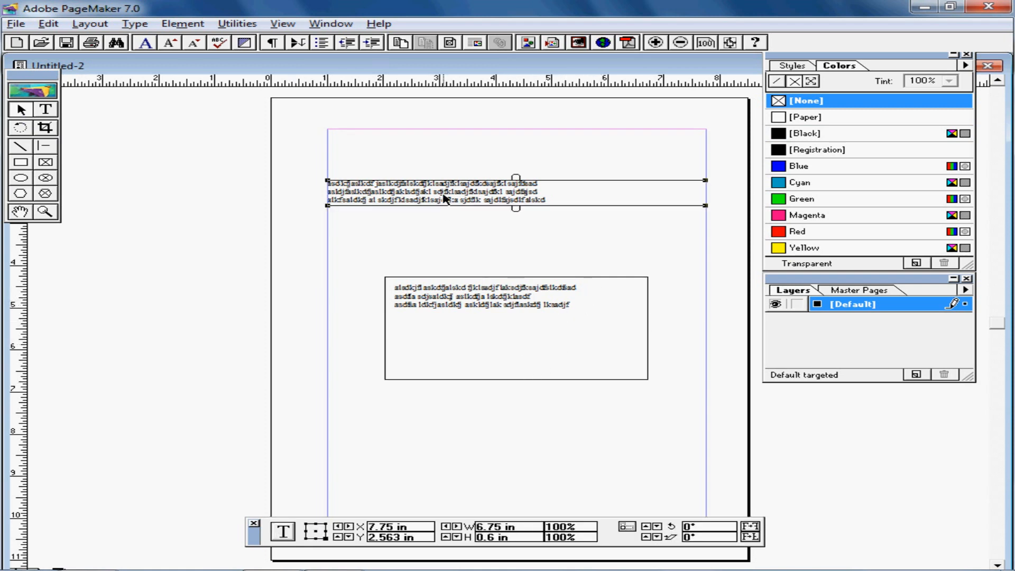
left_click(540, 311)
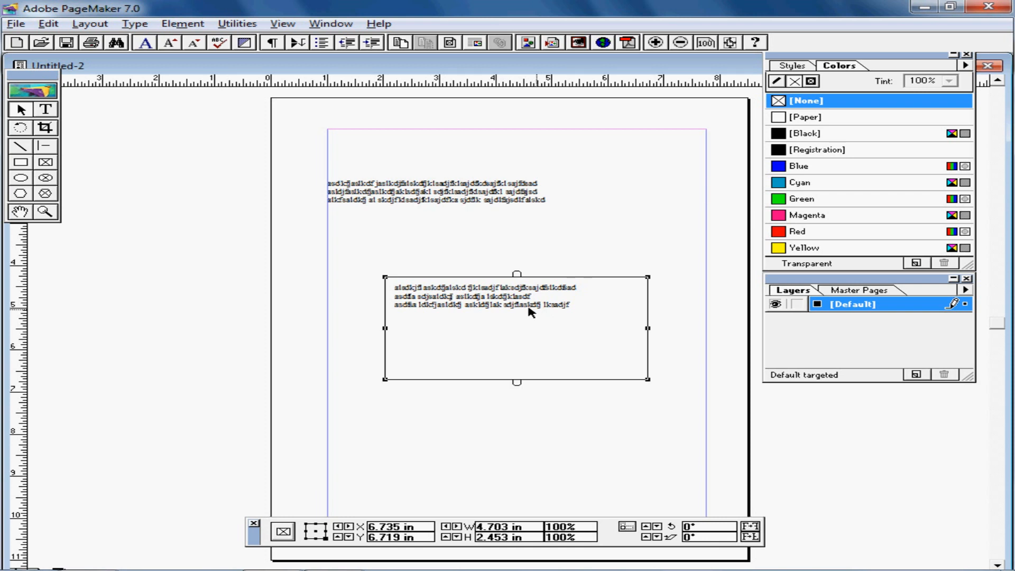
left_click(428, 199)
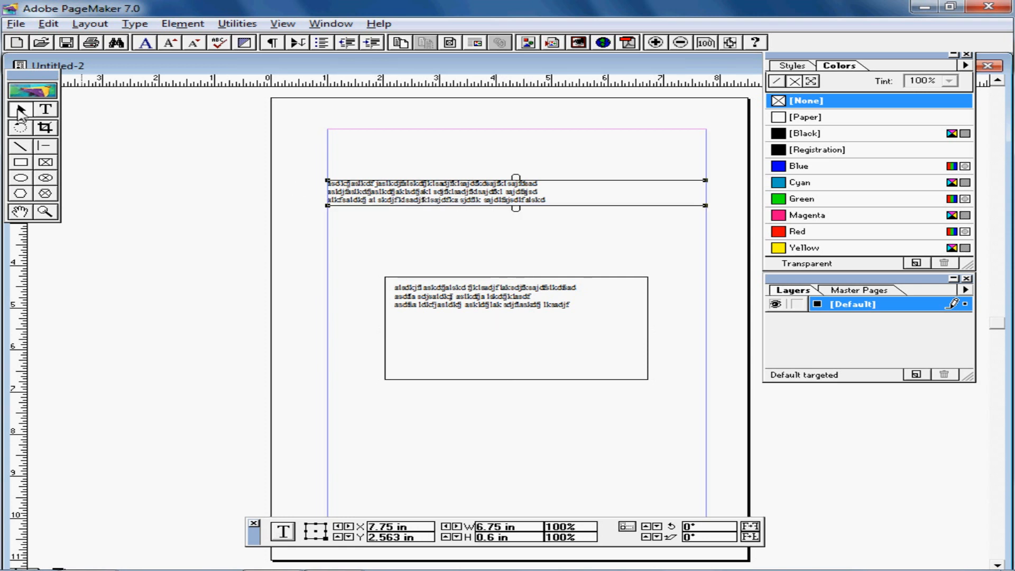
Demonstrate text highlighting in the upper text block, from part of the second line to the entire text with Select All
left_click(46, 109)
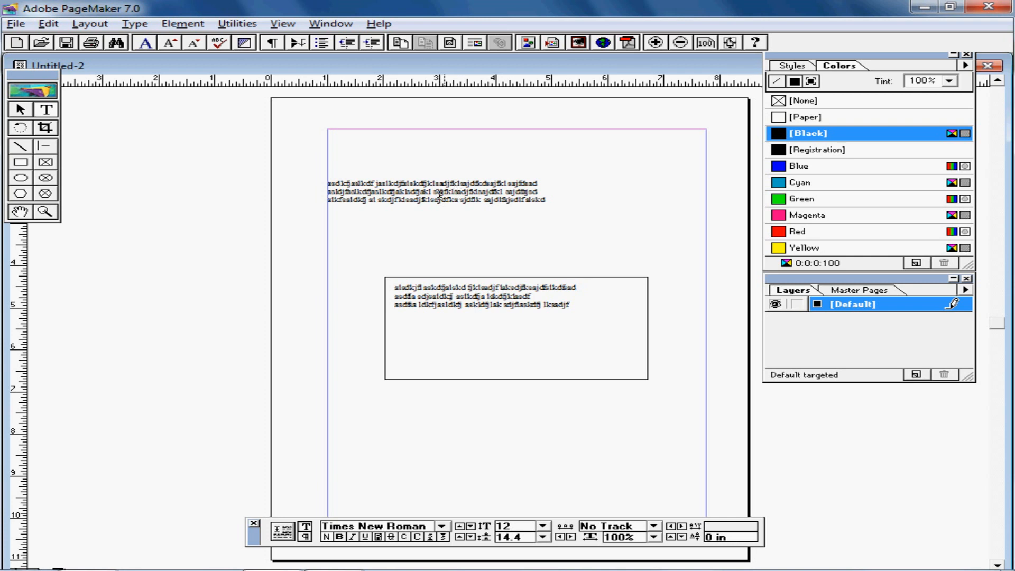
left_click_drag(377, 191, 534, 191)
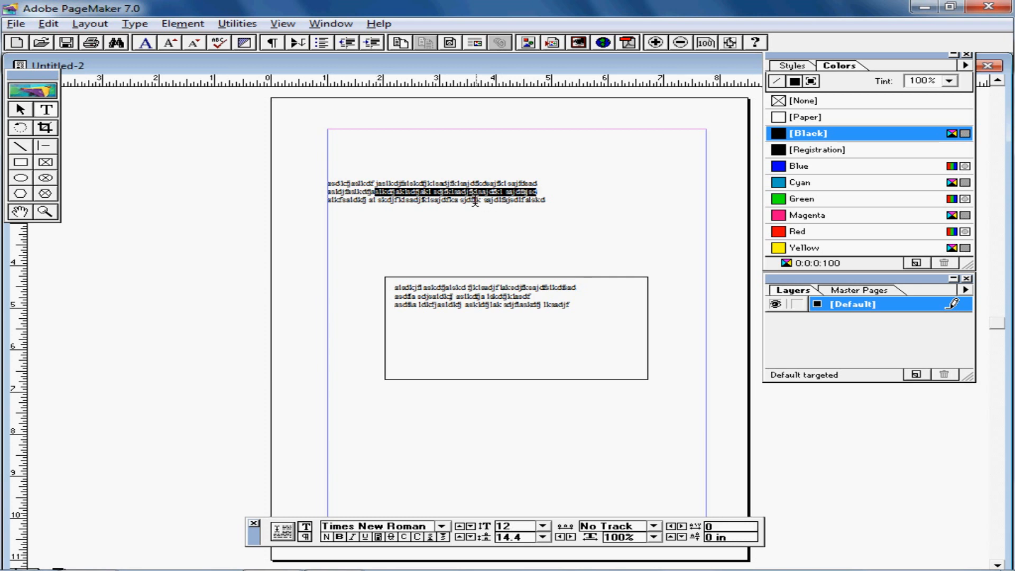
left_click(443, 188)
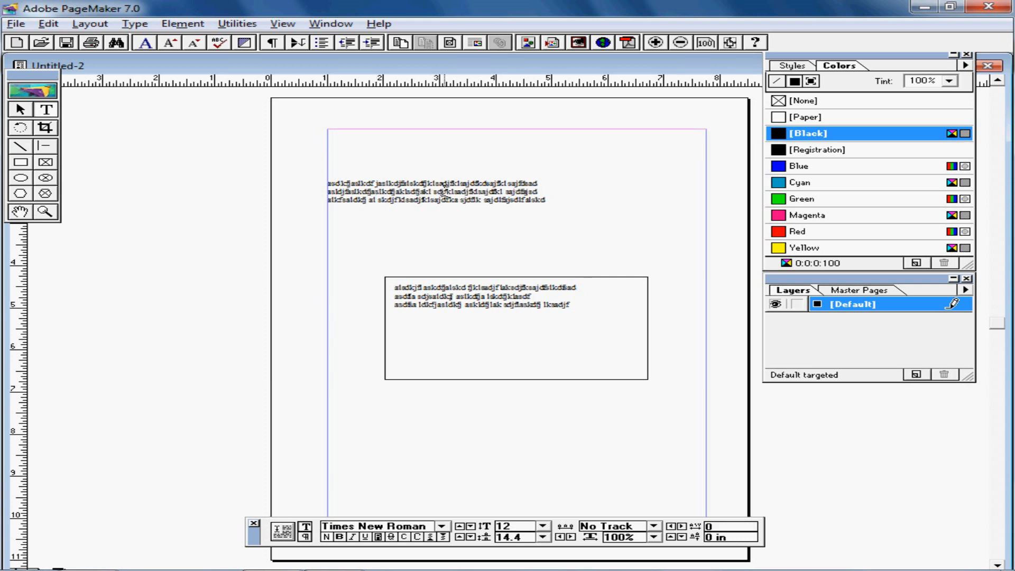
triple_click(444, 188)
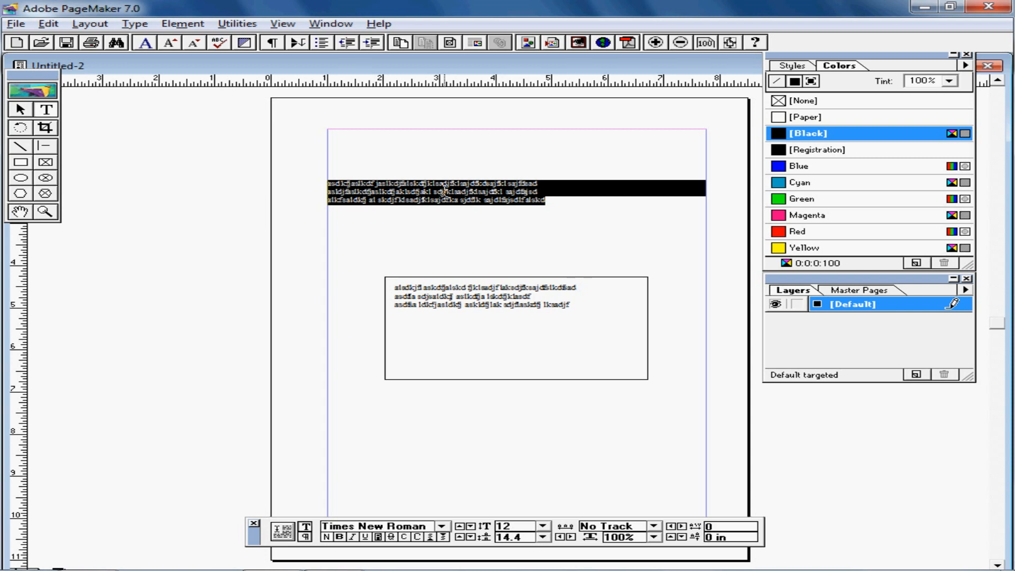
left_click(444, 187)
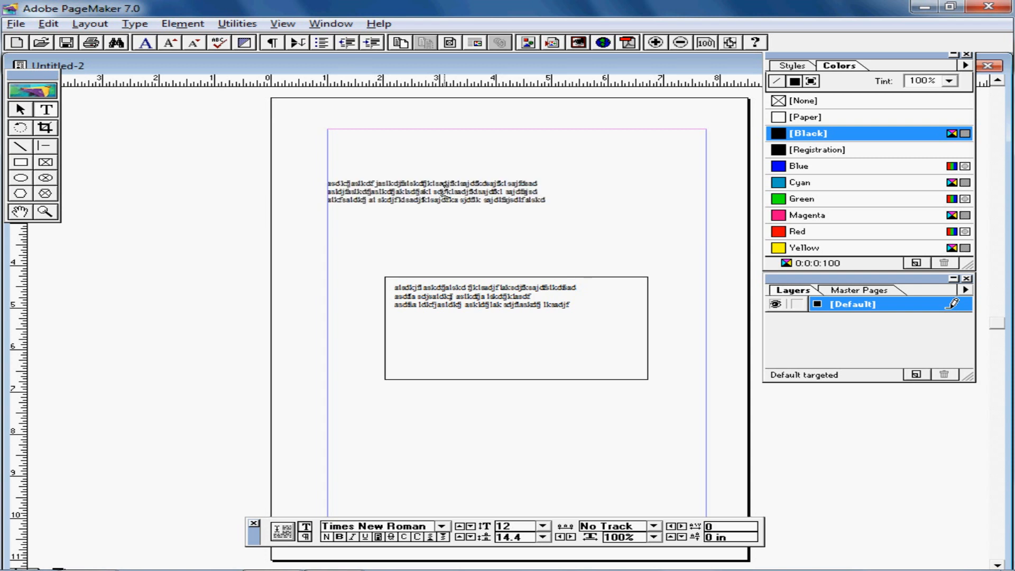
left_click(53, 23)
left_click(117, 135)
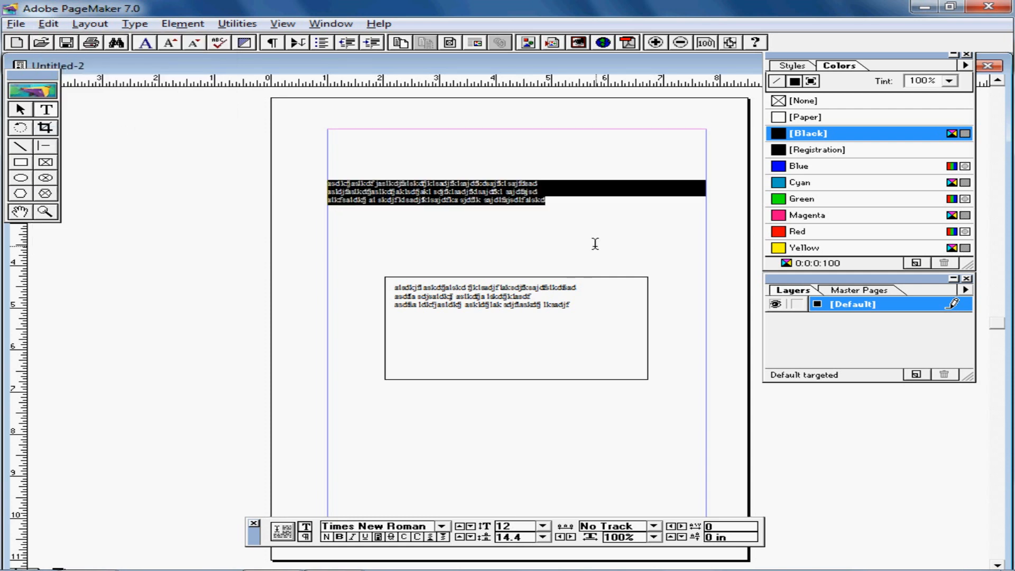
Highlight the end of the framed text's last line, and a single word in the second line of the upper text block
left_click(522, 305)
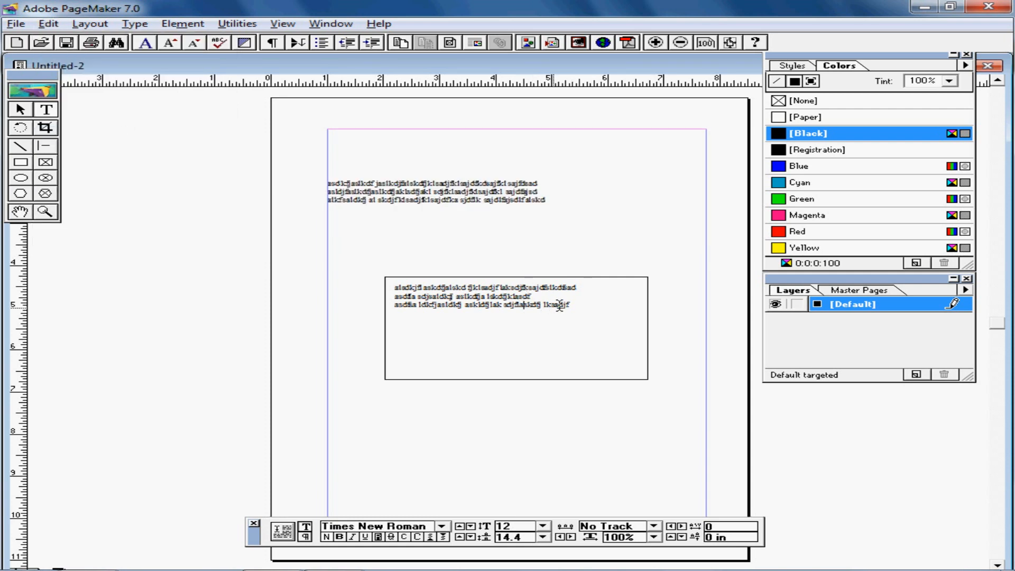
left_click_drag(569, 305, 527, 299)
left_click(487, 307)
double_click(468, 191)
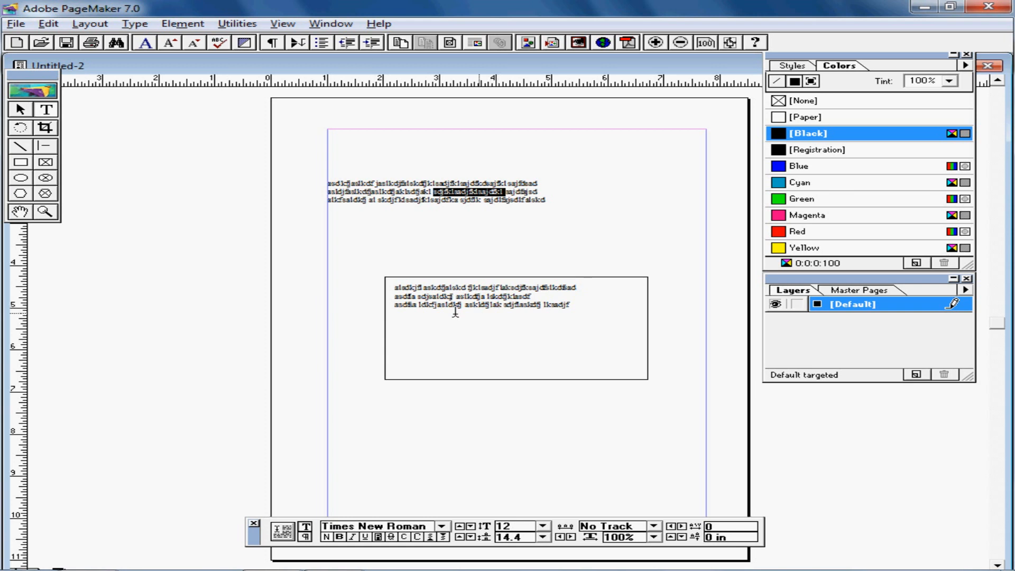
Select the upper text block and the text frame alternately as whole objects with the Pointer tool
left_click(21, 110)
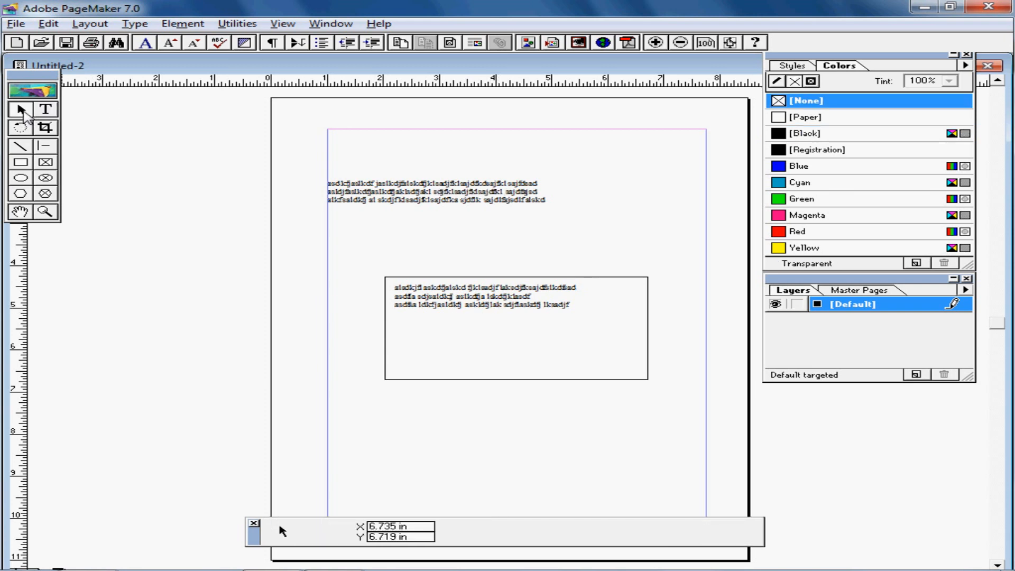
left_click(410, 204)
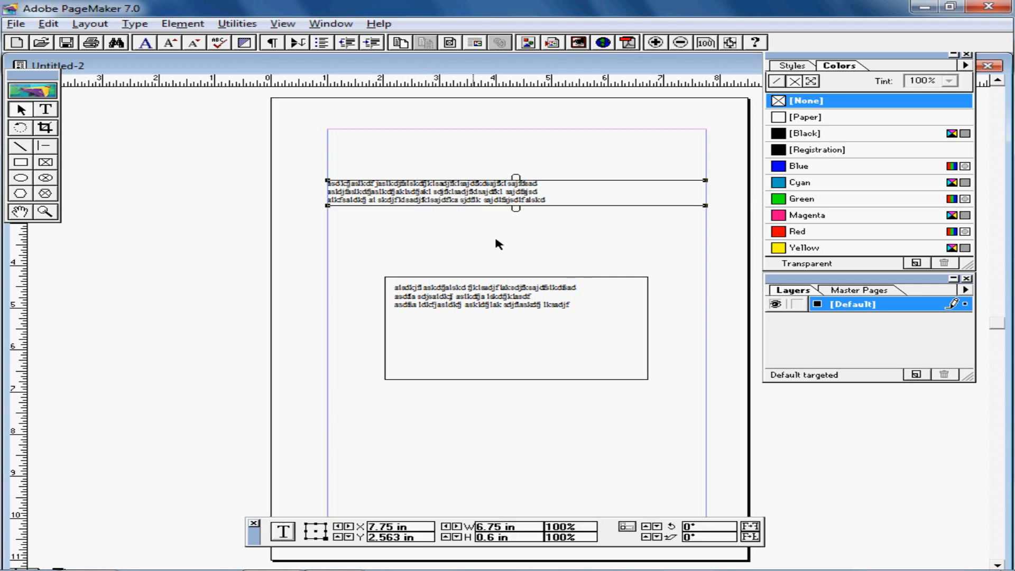
left_click(518, 301)
left_click(471, 201)
Move the upper text block up to about Y 2.25 in and the text frame down to about Y 7.77 in
left_click_drag(480, 191, 480, 191)
mouse_move(557, 194)
left_mouse_down()
mouse_move(539, 220)
mouse_move(537, 252)
mouse_move(548, 191)
left_mouse_up()
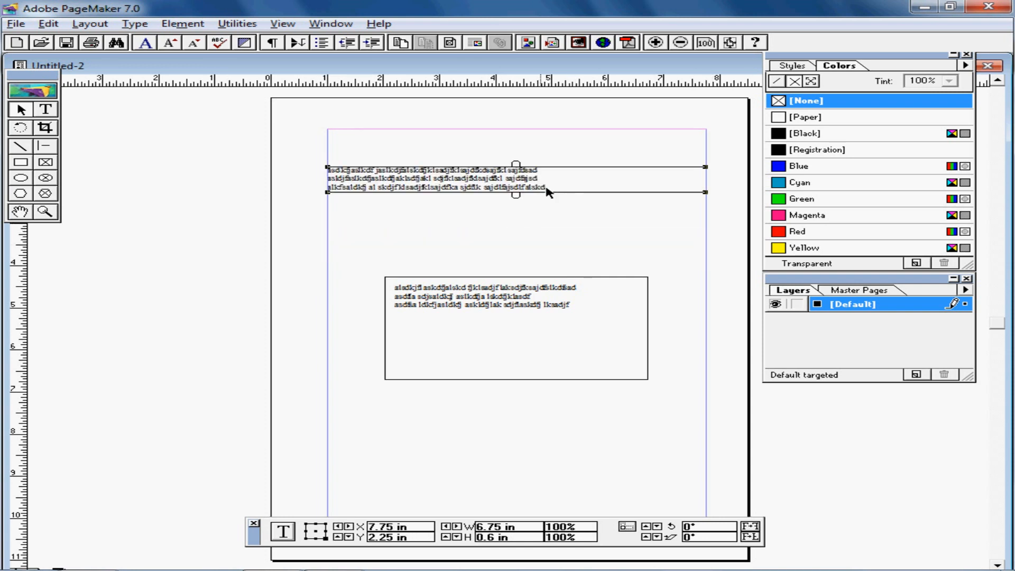
left_click_drag(592, 301, 589, 343)
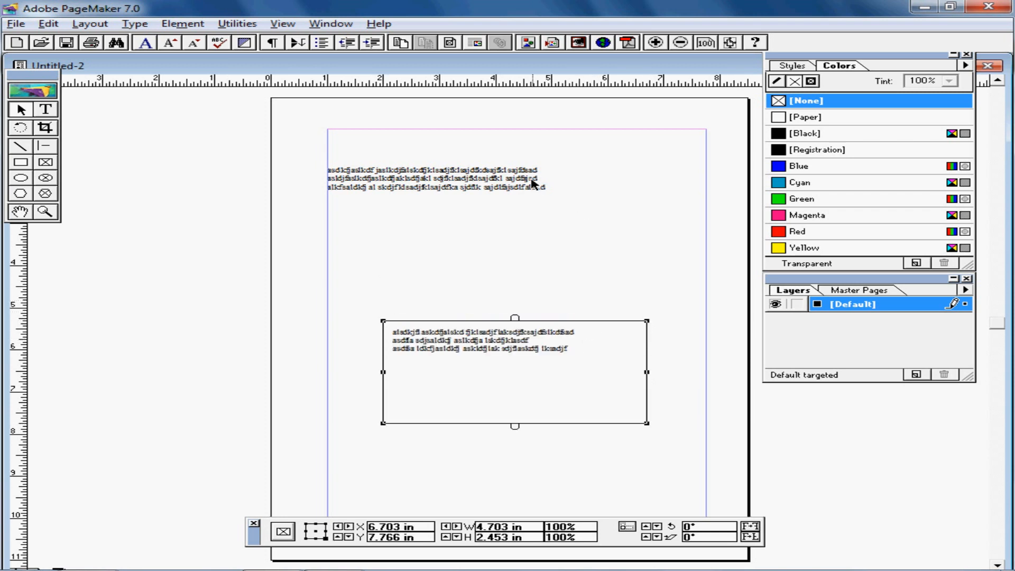
Narrow the upper text block to about 4.09 in wide by bringing its right edge close to the text
left_click(707, 194)
left_click_drag(707, 194, 556, 194)
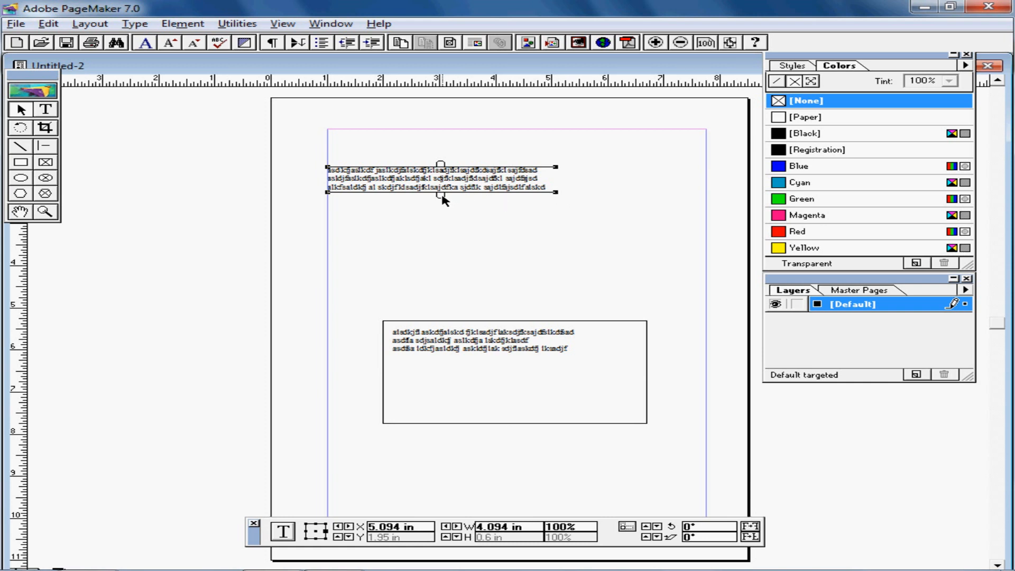
Shorten the upper text block to 0.2 in high and the text frame to about 0.7 in high
left_click_drag(441, 195, 442, 183)
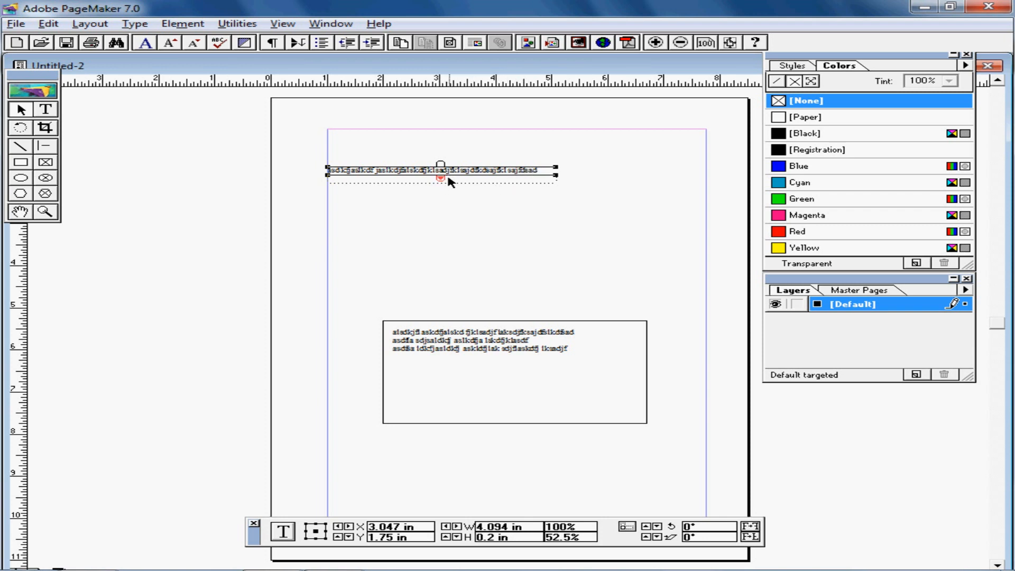
left_click(529, 329)
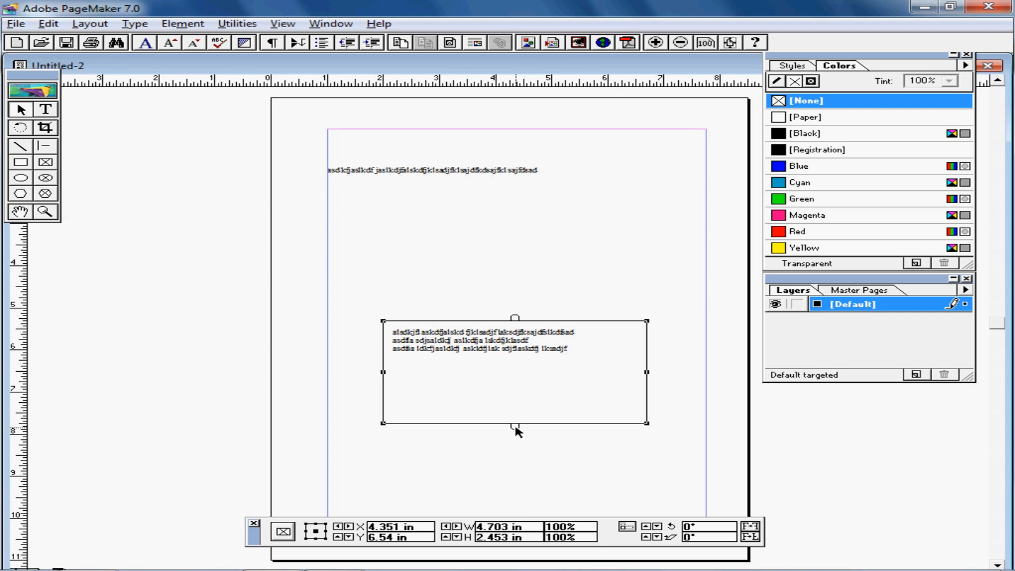
left_click_drag(514, 426, 515, 351)
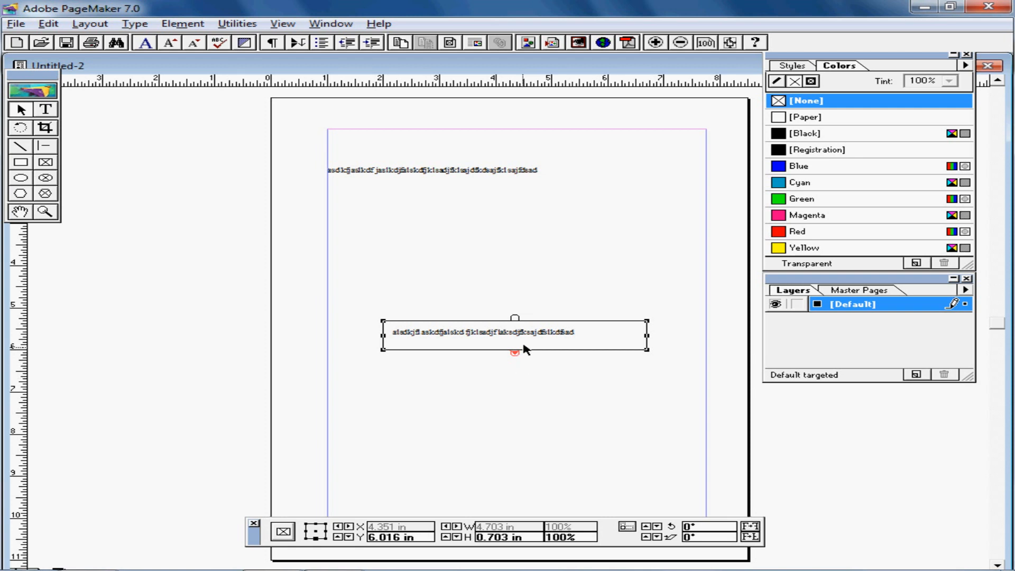
Narrow the text frame to about 3.38 in wide and move it slightly down, with its right edge at about X 5.5 in
left_click_drag(647, 337, 572, 340)
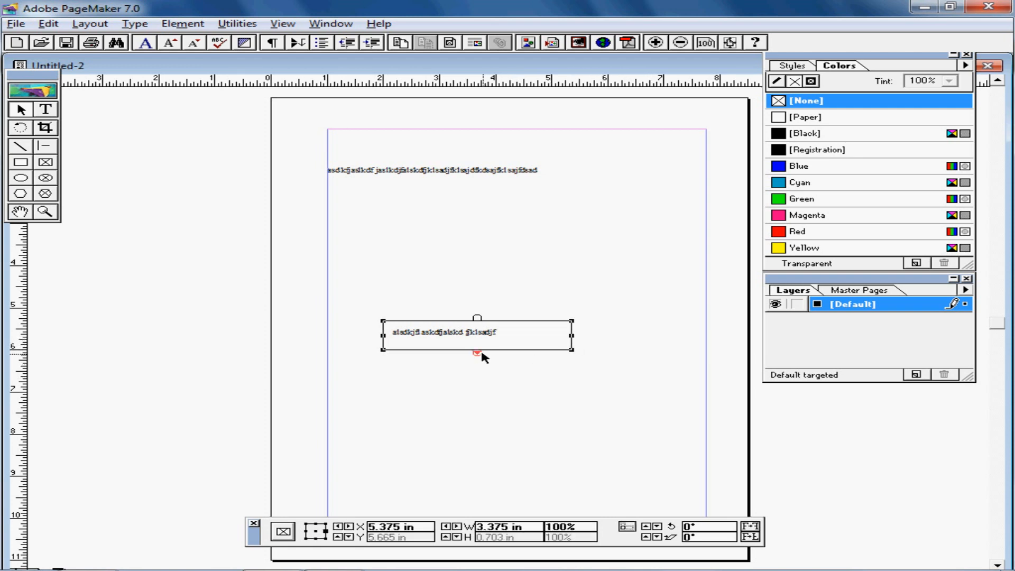
left_click_drag(479, 357, 486, 372)
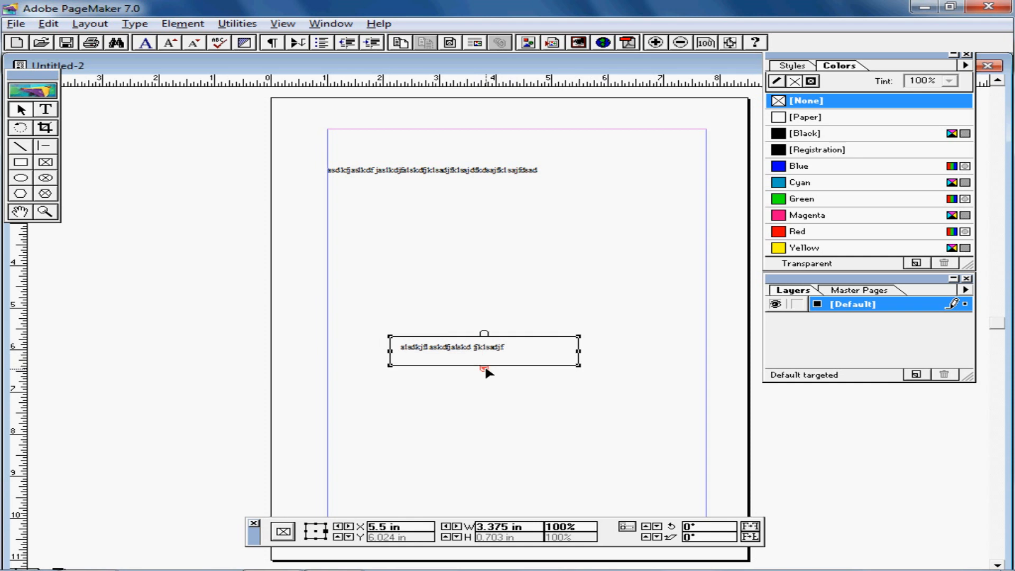
Inspect the shortened upper text block and text frame in turn for hidden overflow text
left_click(460, 171)
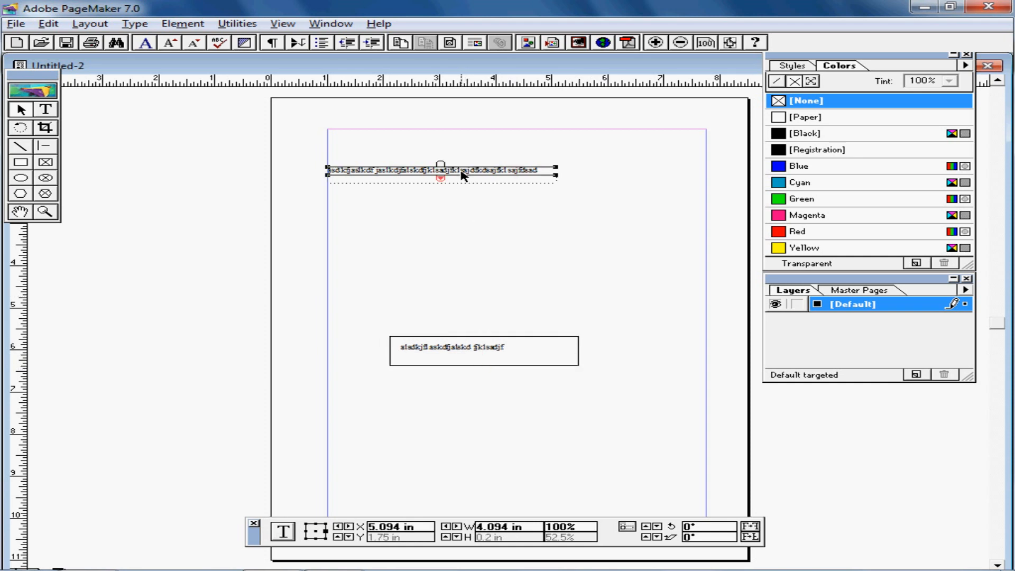
left_click(476, 347)
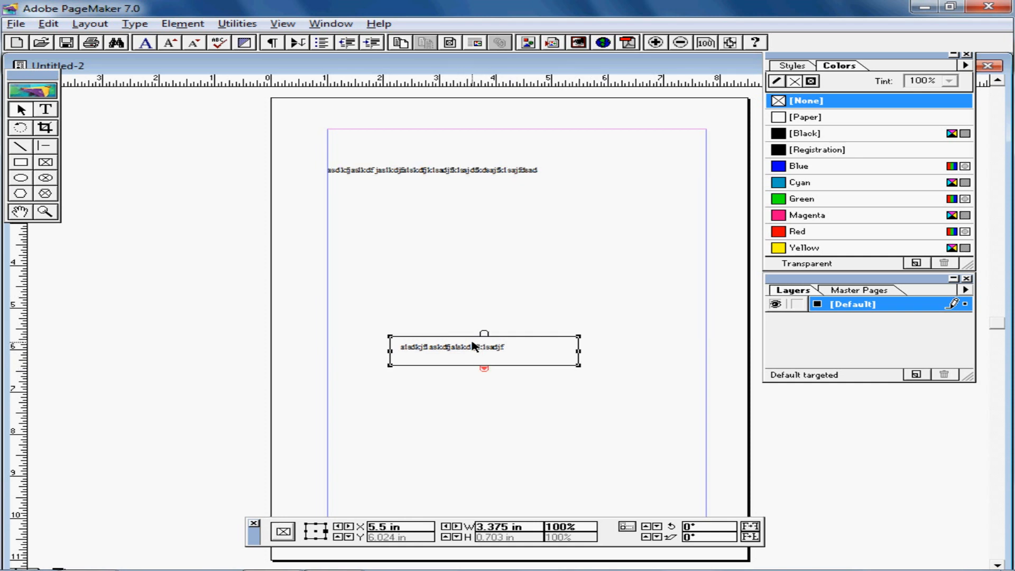
left_click(426, 171)
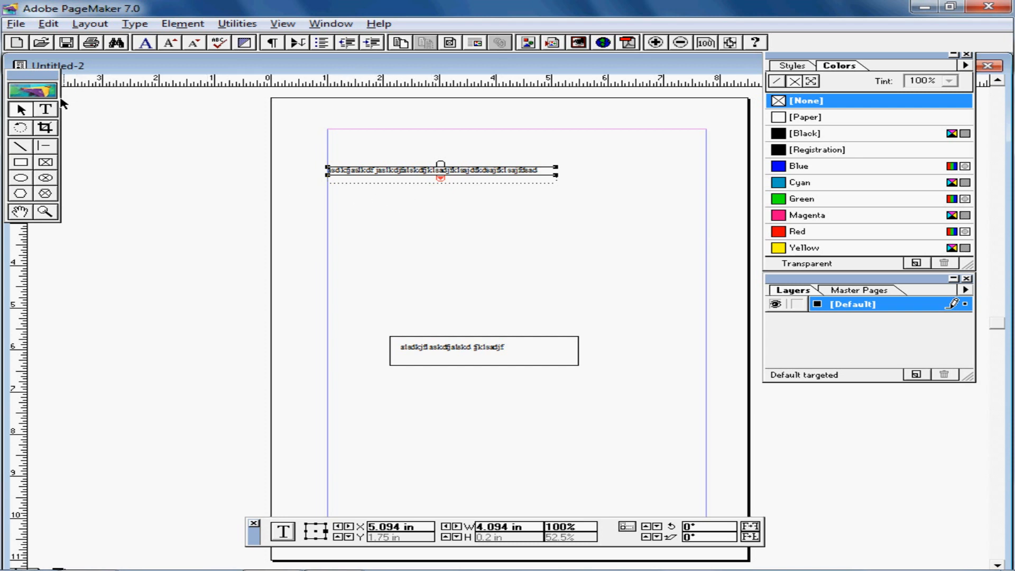
Place the file split from drive C: as Rich Text Format in a text block about 4.89 by 2.2 in between the existing texts
left_click(17, 24)
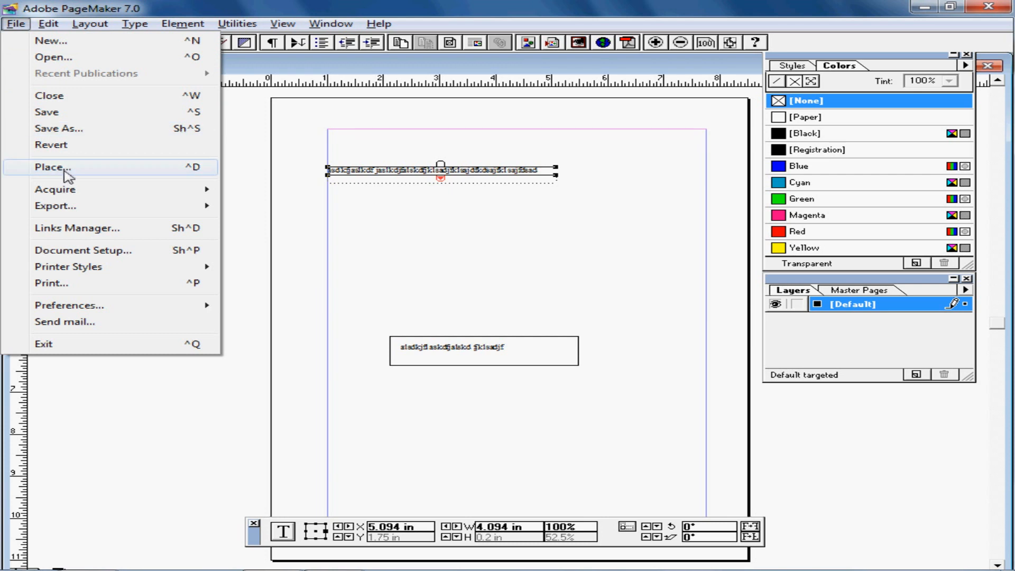
left_click(50, 168)
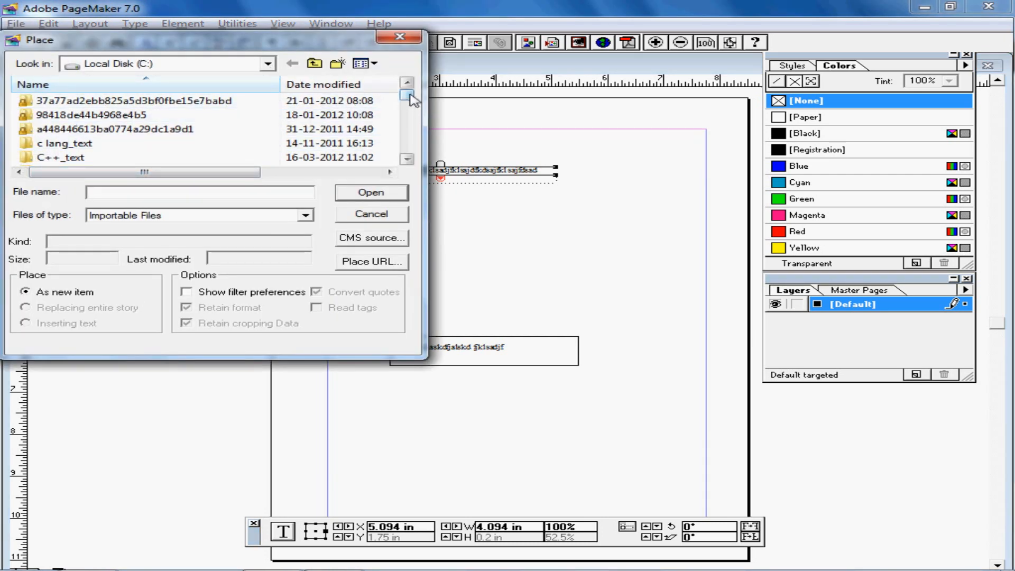
left_click_drag(410, 99, 412, 154)
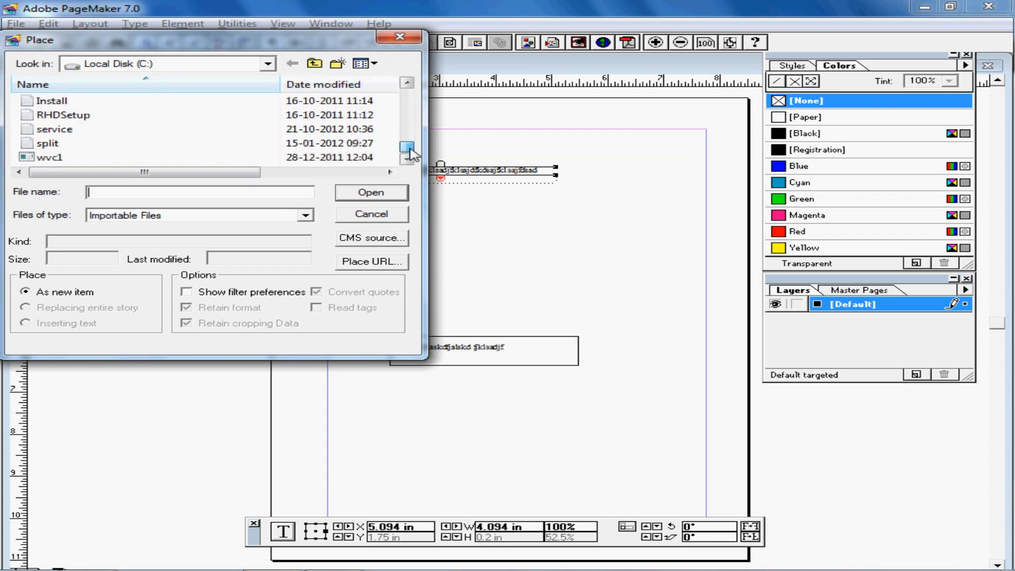
left_click(54, 143)
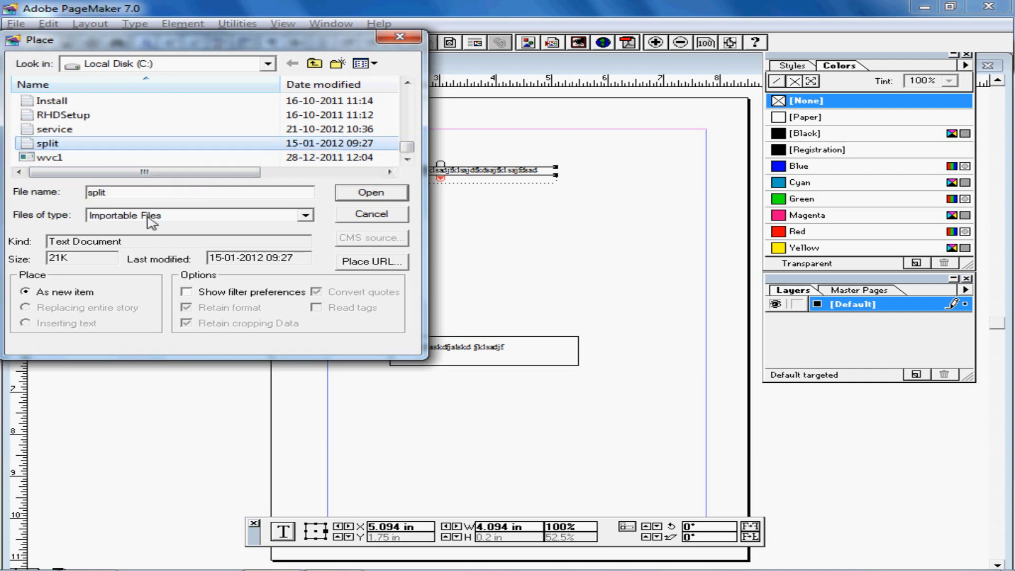
left_click(385, 196)
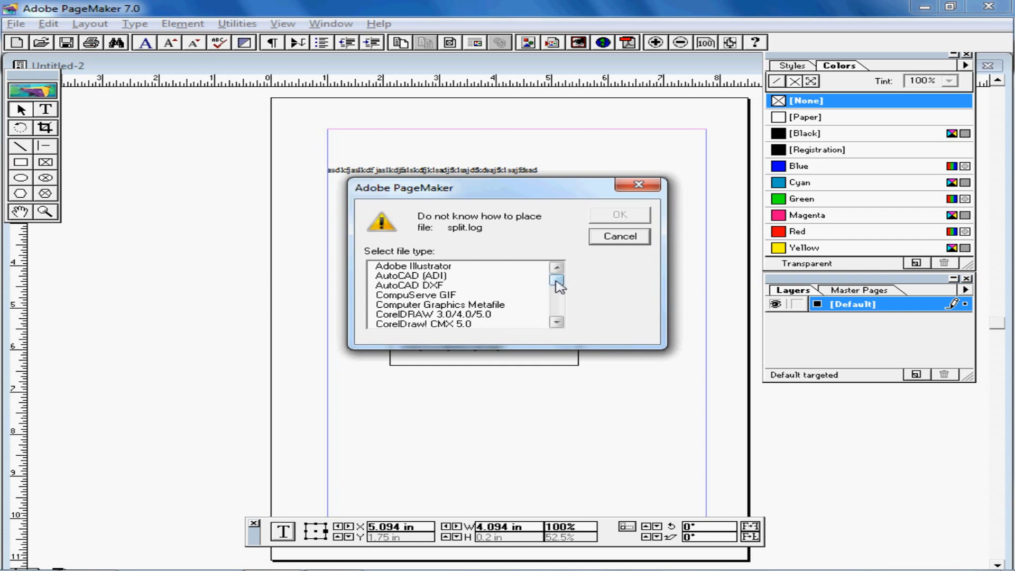
mouse_move(559, 283)
left_mouse_down()
mouse_move(559, 315)
mouse_move(559, 301)
left_mouse_up()
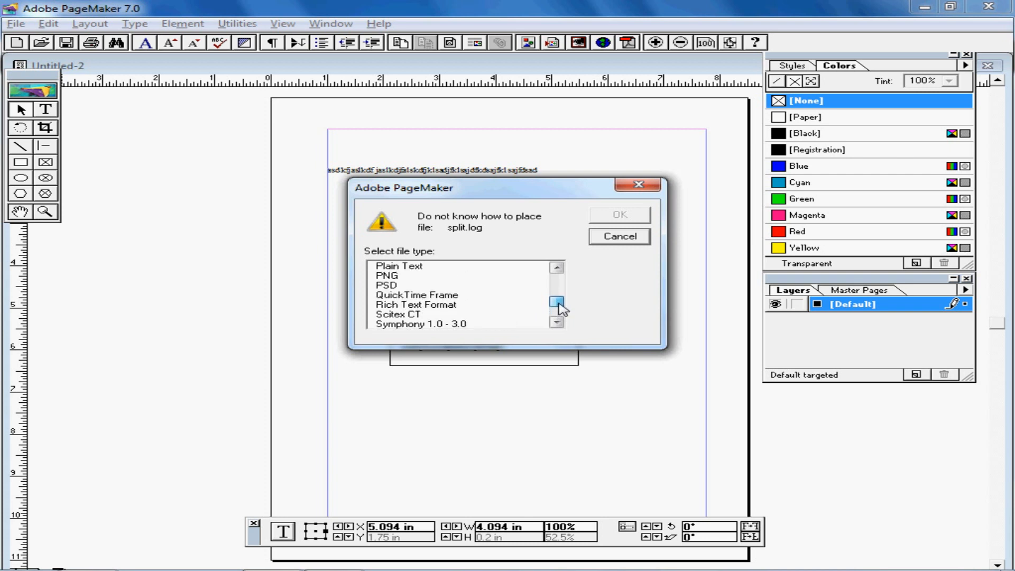
left_click(452, 309)
left_click(620, 216)
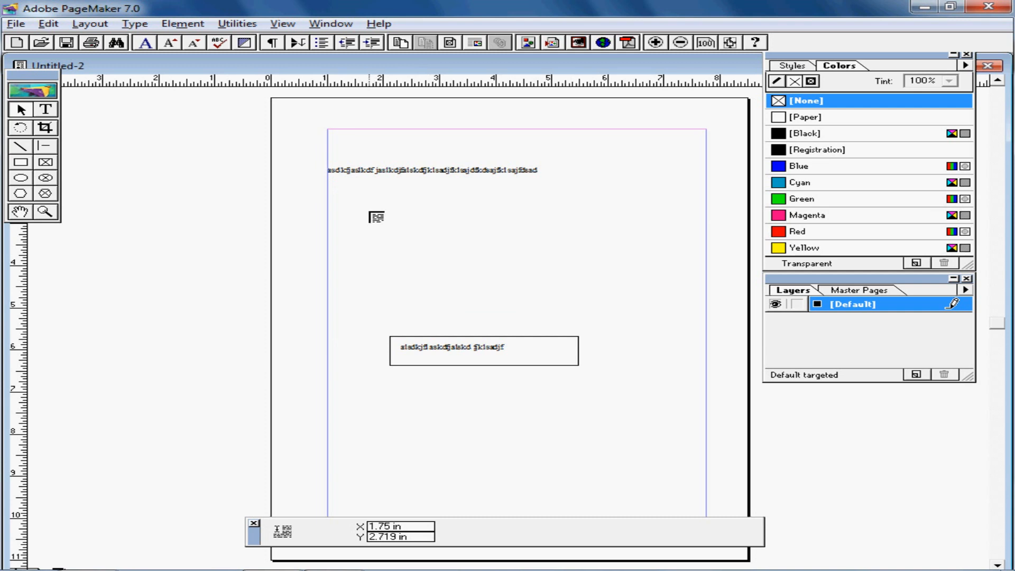
left_click_drag(369, 212, 642, 312)
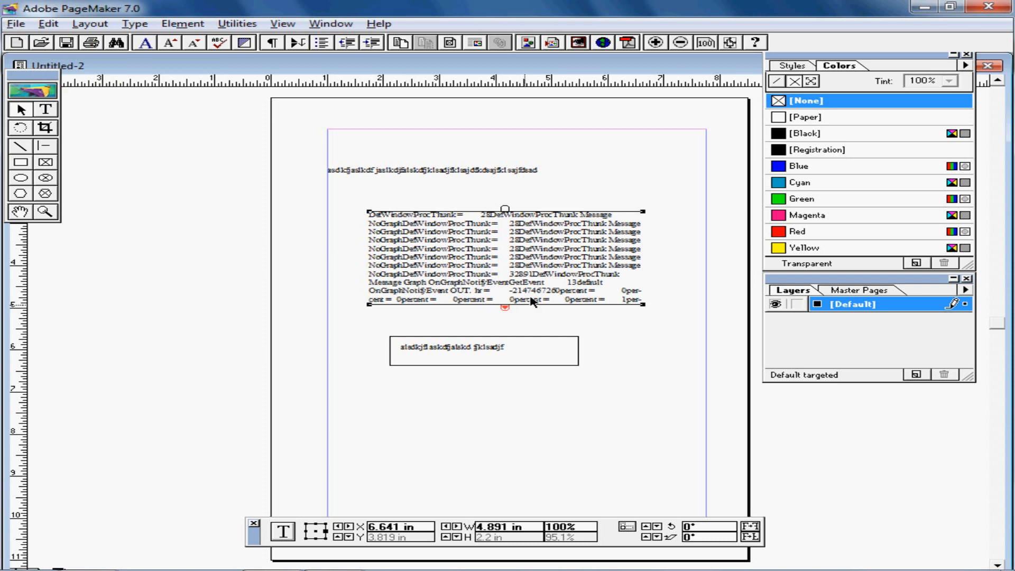
Move the upper text block up and to the right, with its right edge at about X 5.89 in and middle at Y 1.13 in
left_click(482, 172)
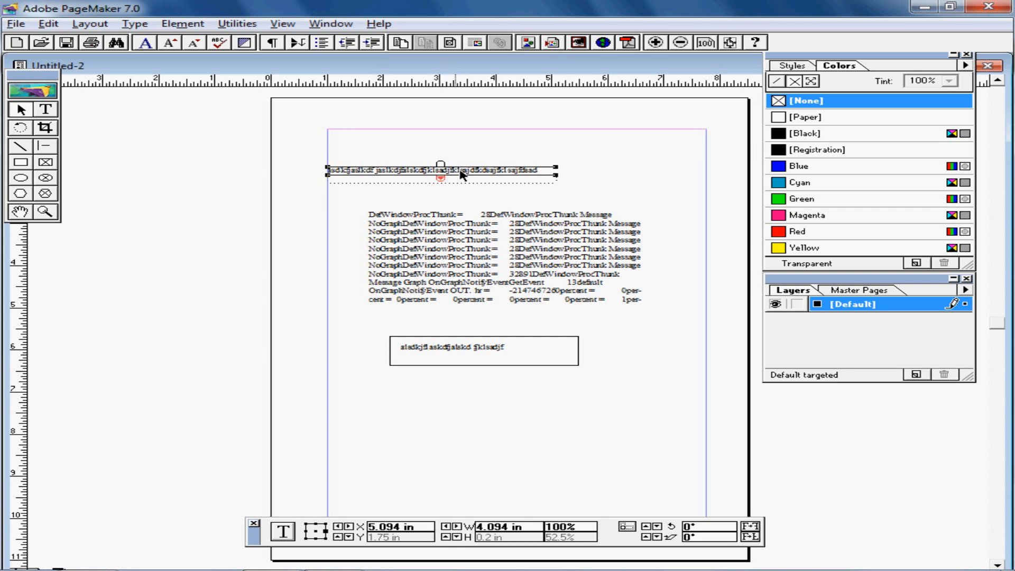
left_click_drag(455, 176, 502, 155)
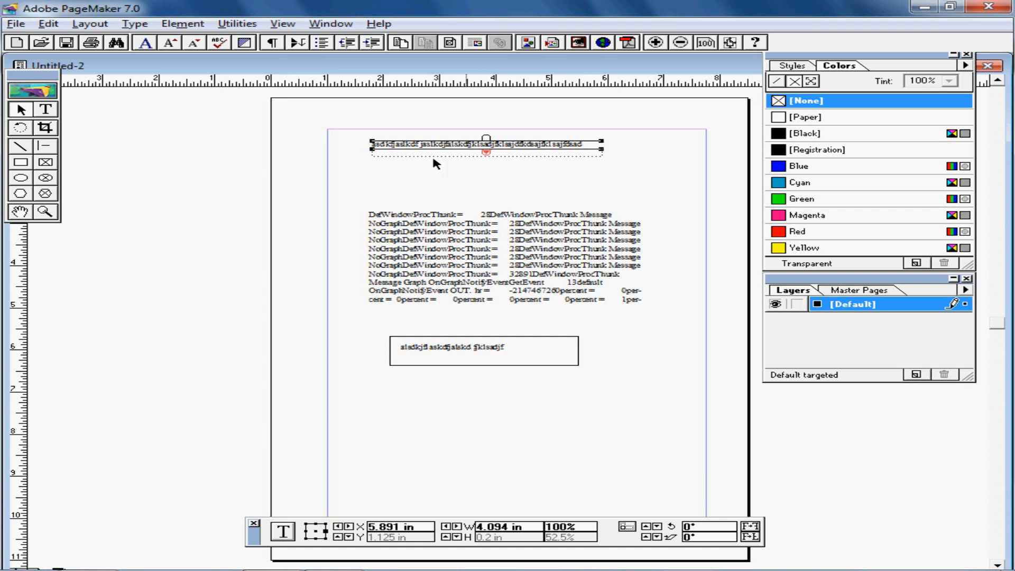
left_click(46, 109)
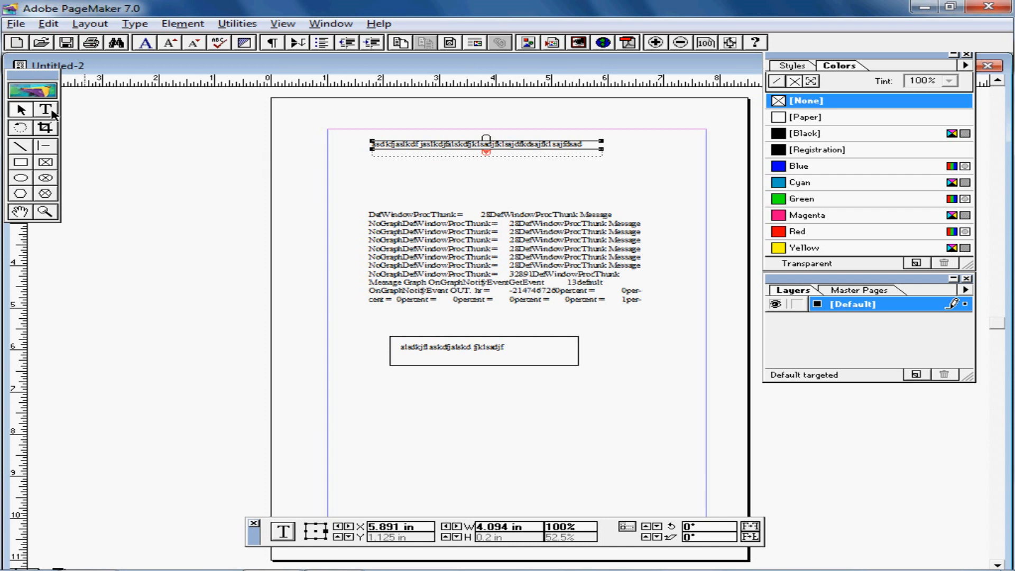
left_click(390, 190)
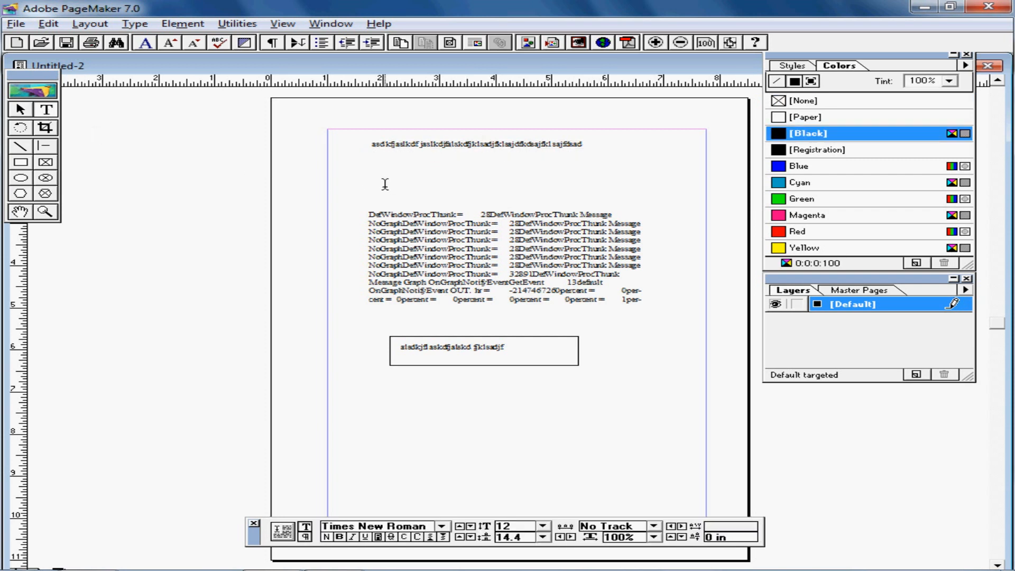
Flow the upper text block's overflow into a new linked block across the margins at about Y 1.86 in
left_click(21, 110)
left_click(487, 152)
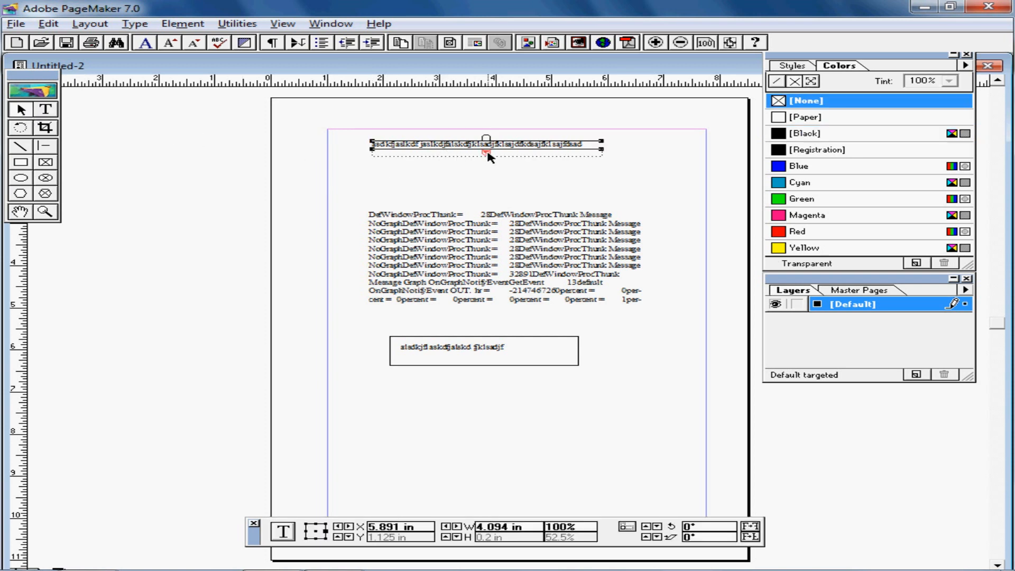
left_click(486, 152)
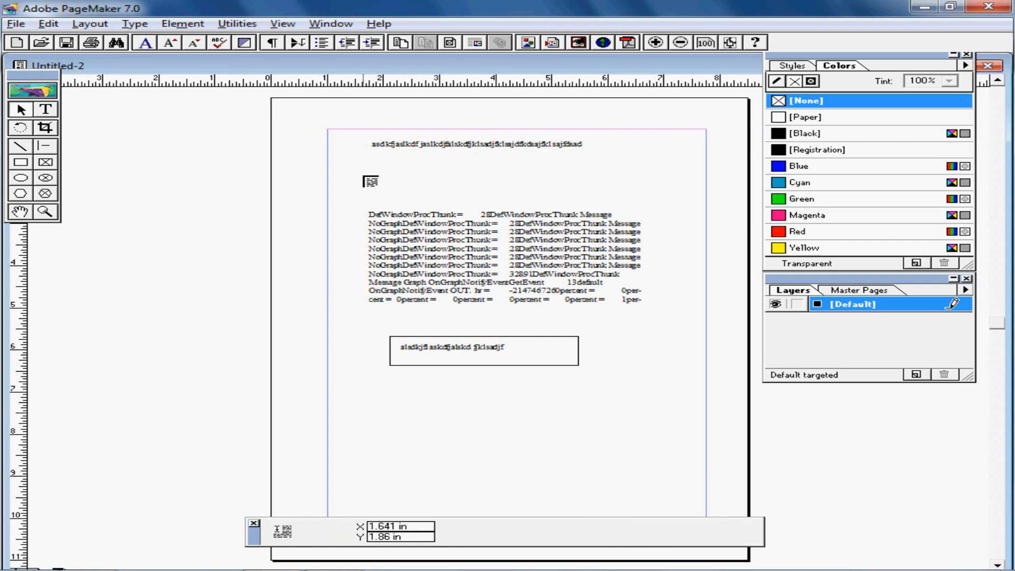
left_click(359, 176)
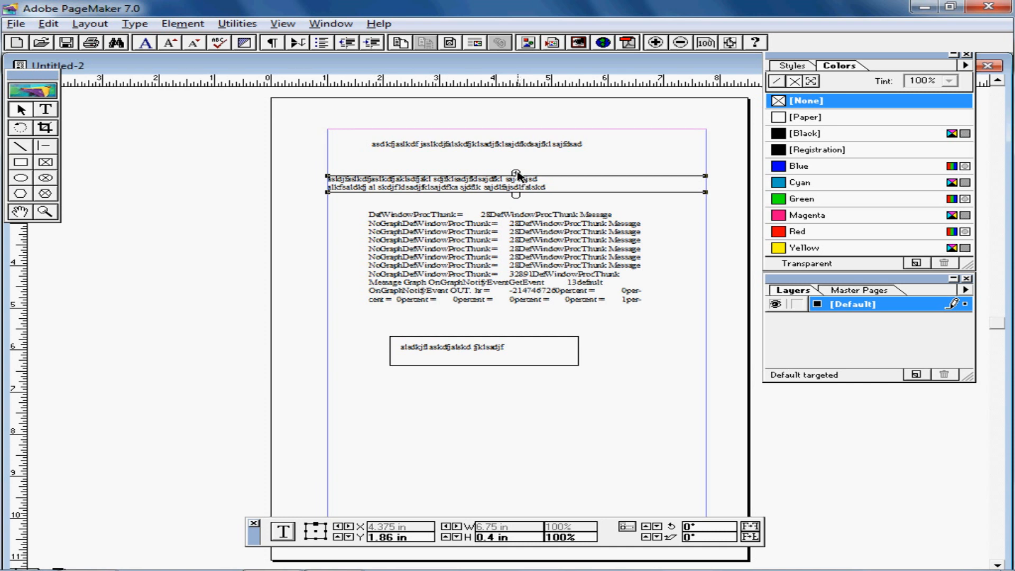
Inspect the link symbols on the upper text block and its linked continuation block by selecting them alternately
left_click(525, 147)
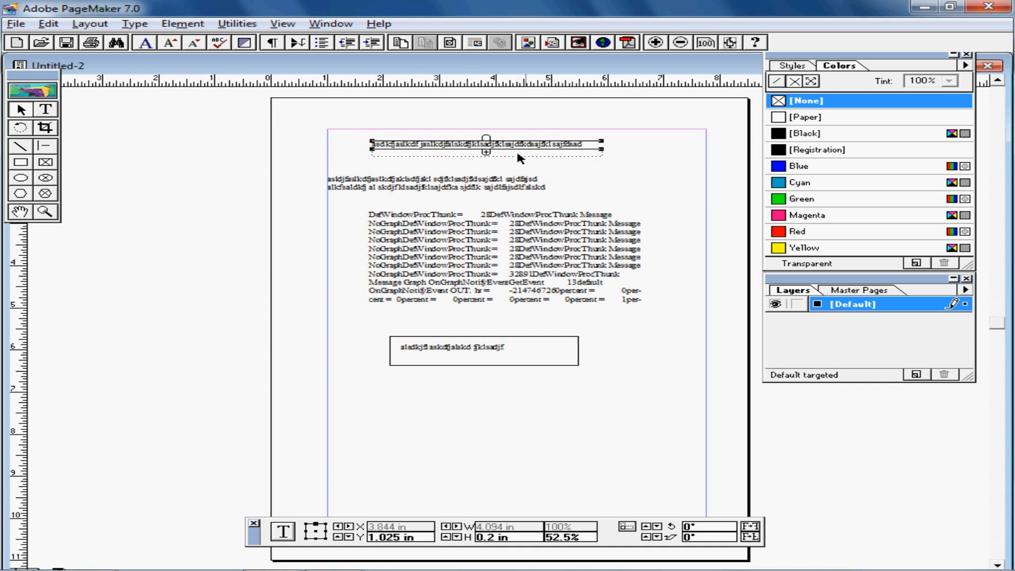
left_click(497, 186)
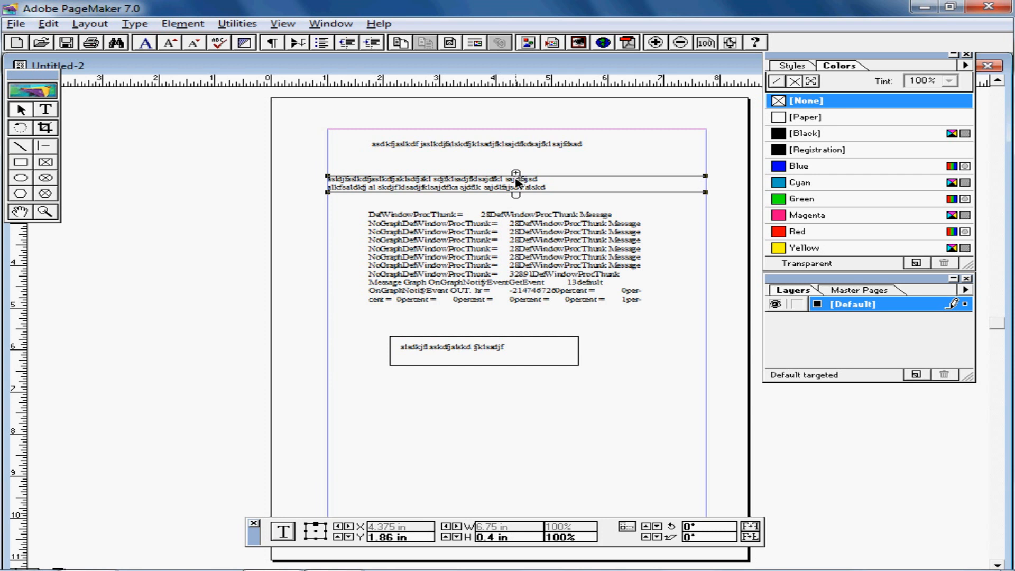
left_click(522, 149)
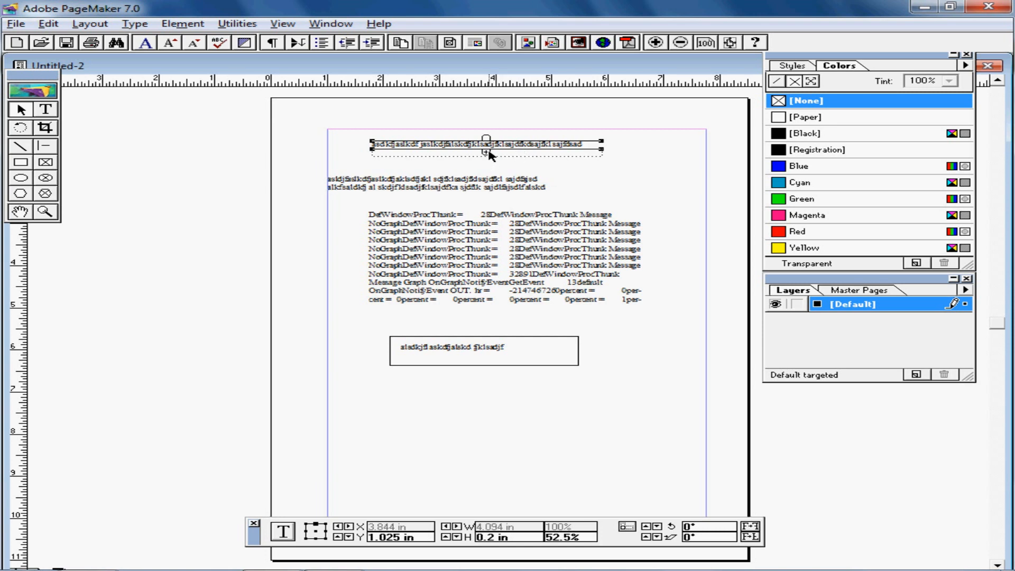
left_click(503, 184)
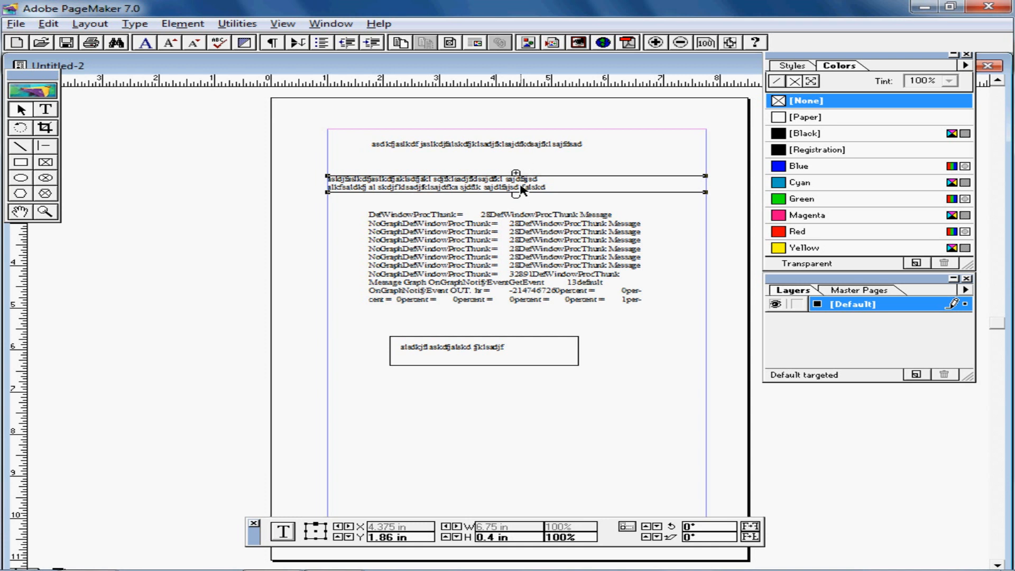
left_click(518, 145)
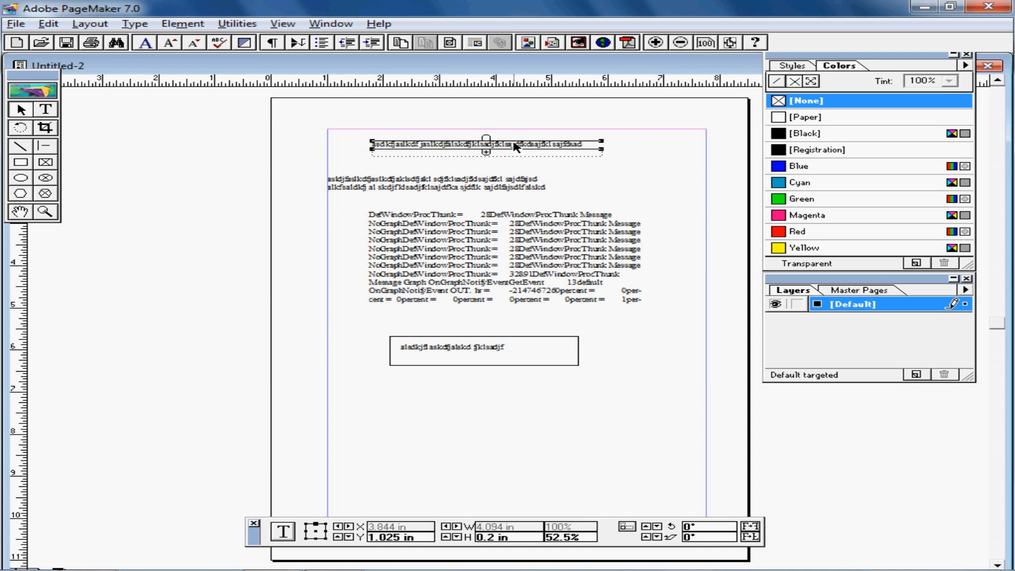
Add the text "asdfasdf" at the end of the uppermost text block's line so it flows into the linked block
left_click(46, 110)
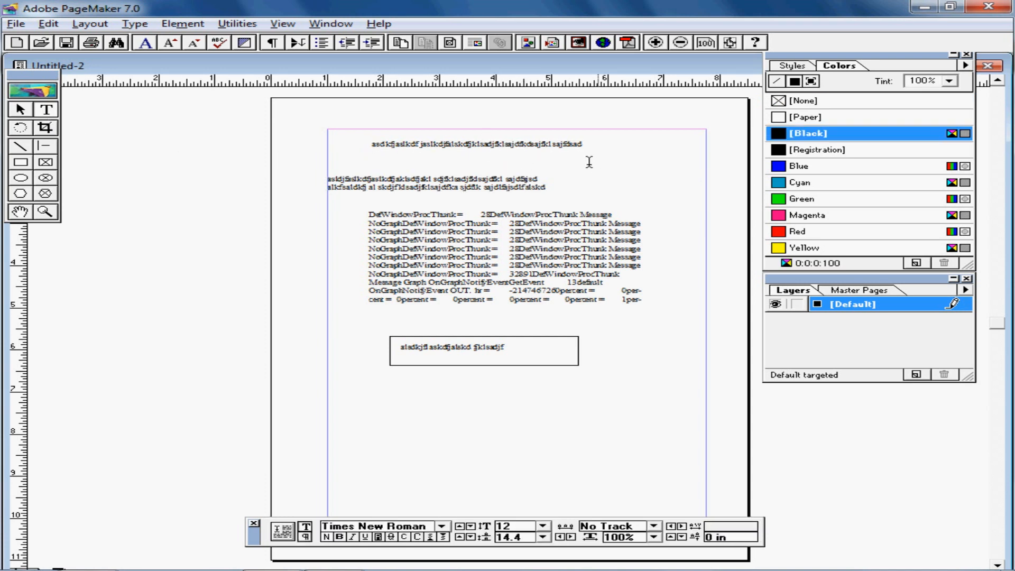
double_click(591, 145)
left_click(598, 148)
type("asdfasdf")
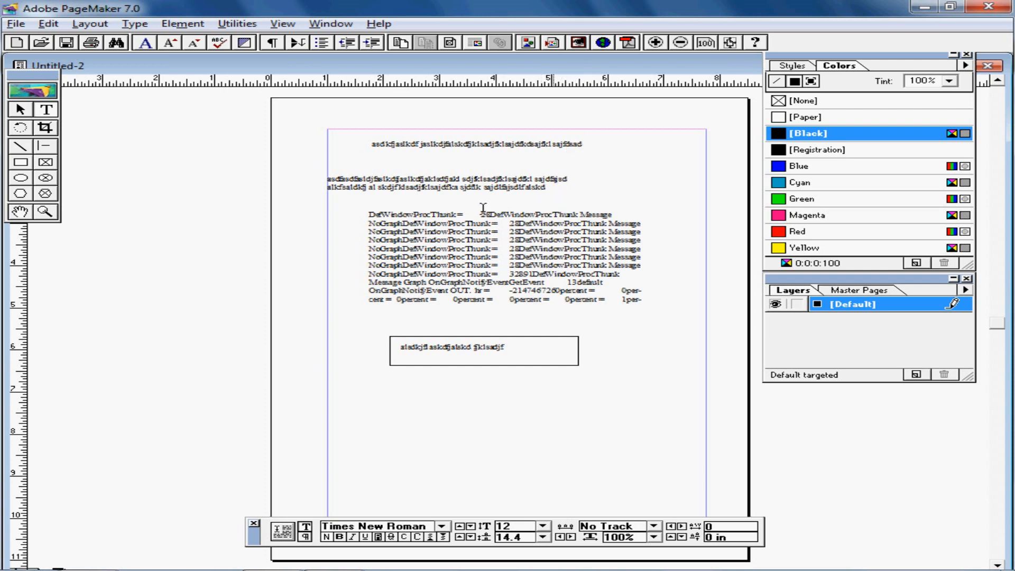
Draw an empty rectangular frame about 3.59 in wide and 1.05 in high below the existing text frame
left_click(20, 109)
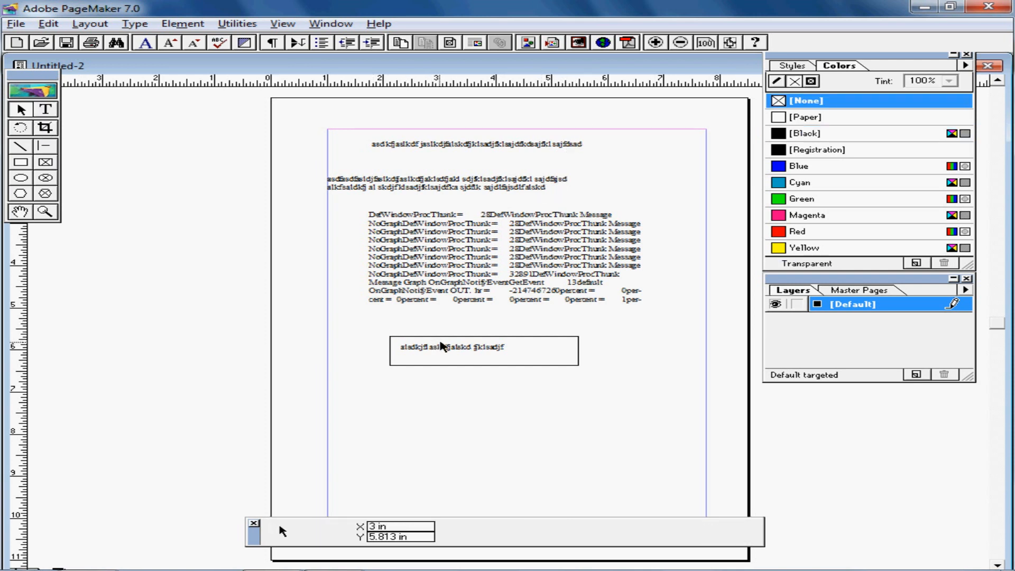
left_click(447, 346)
left_click(493, 280)
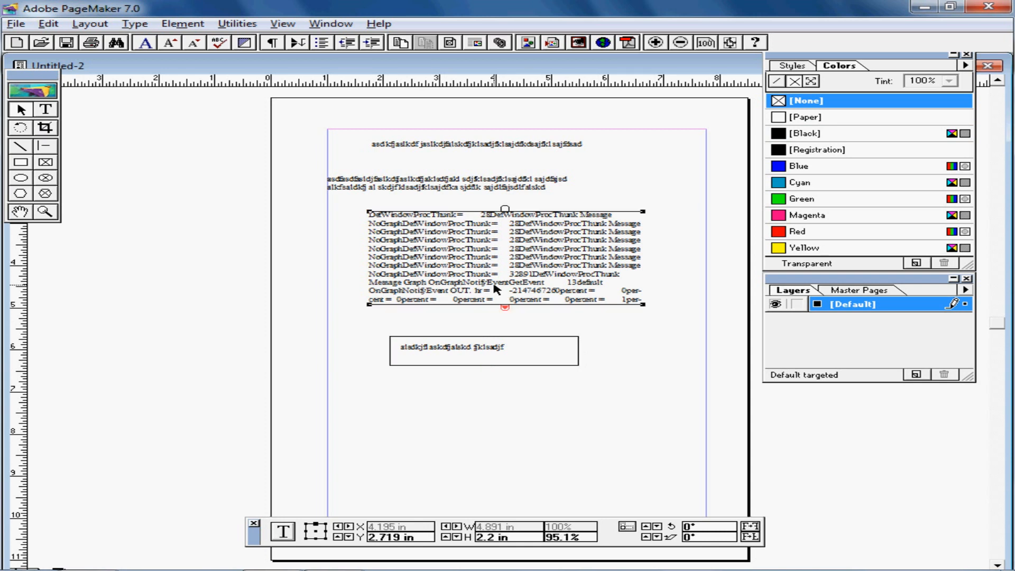
left_click(479, 353)
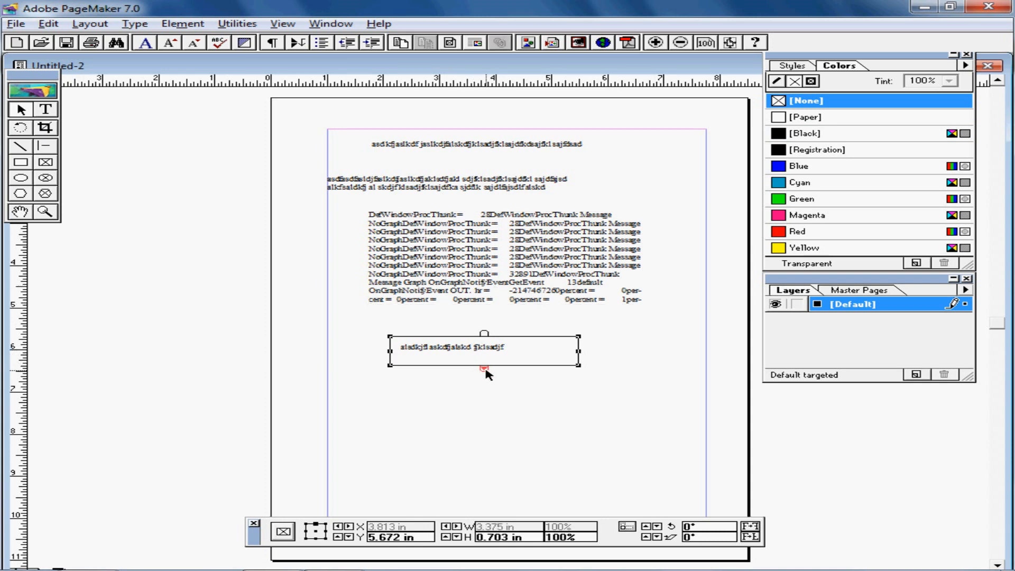
left_click(45, 162)
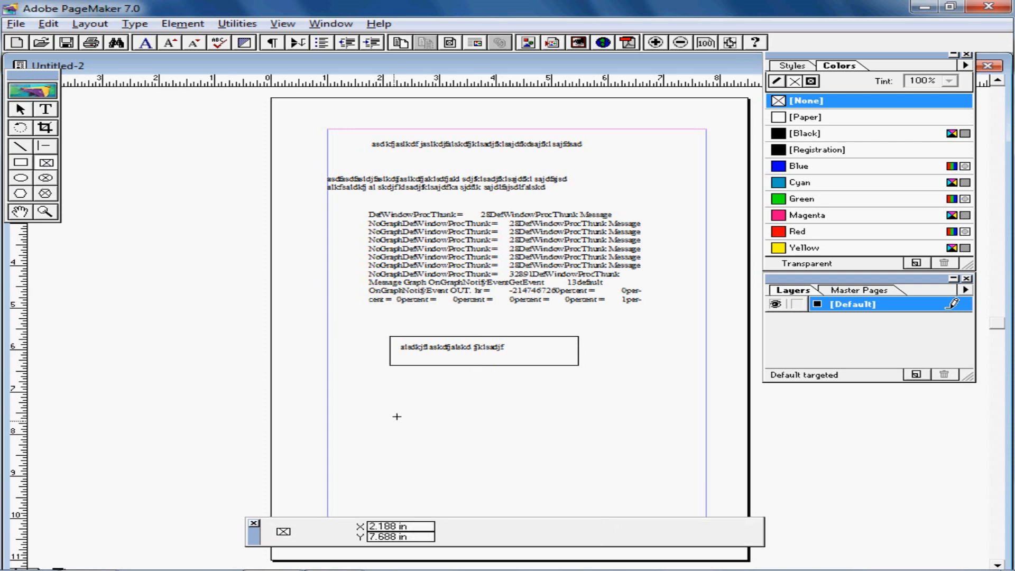
left_click_drag(396, 411, 597, 455)
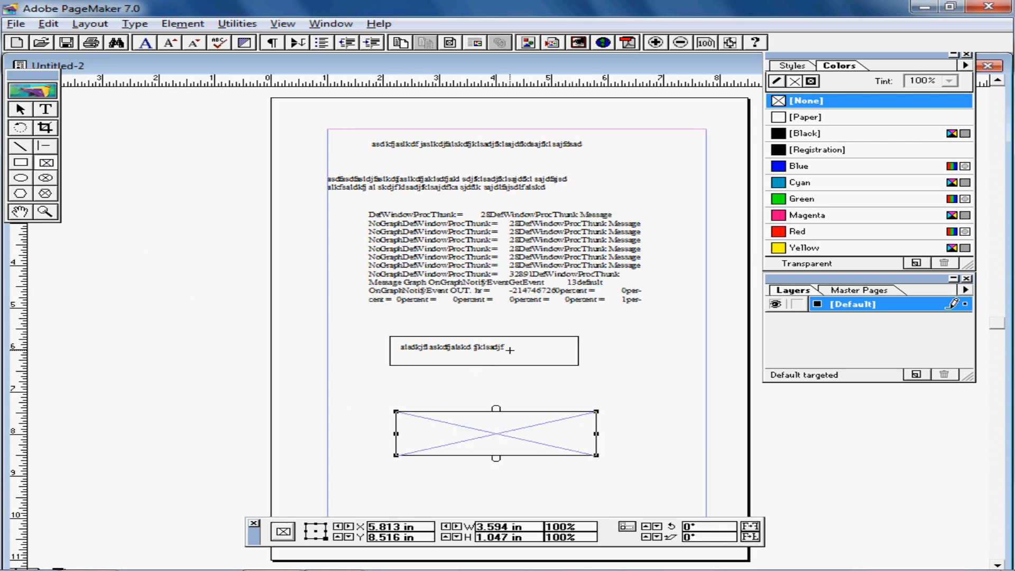
Thread the upper text frame's overflow text into the empty rectangular frame below it
left_click(21, 111)
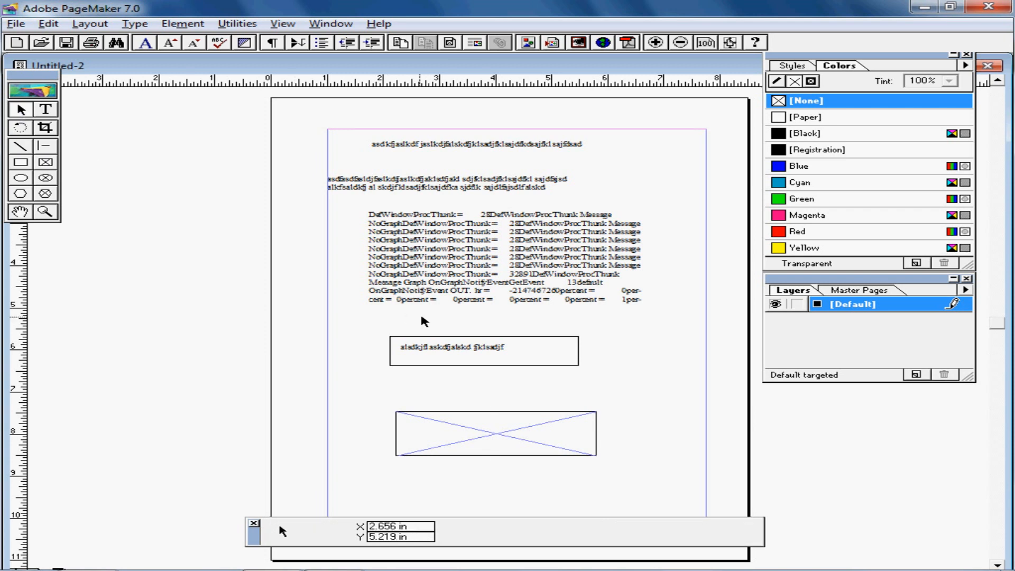
left_click(481, 348)
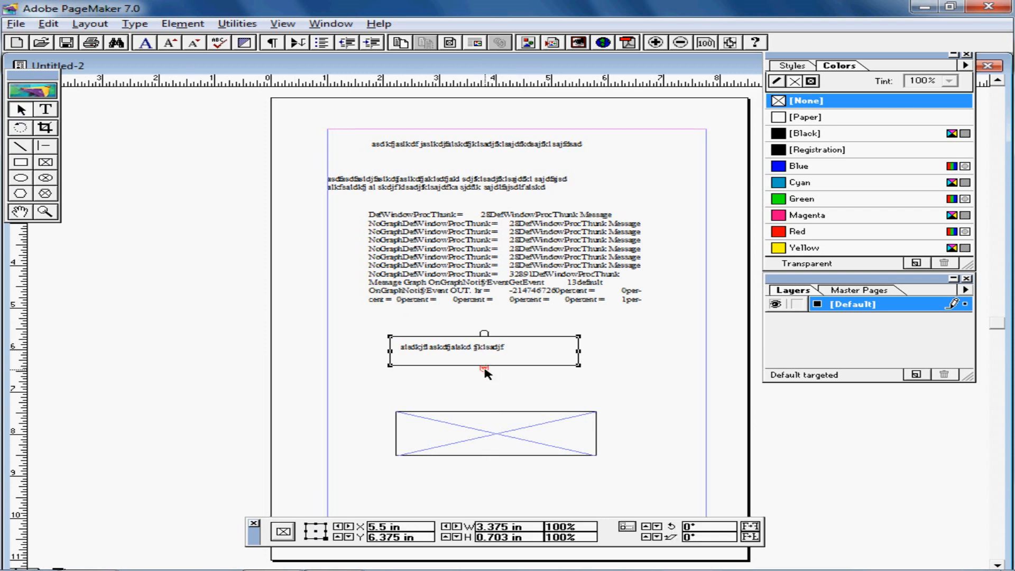
left_click(484, 369)
left_click(496, 437)
left_click(495, 437)
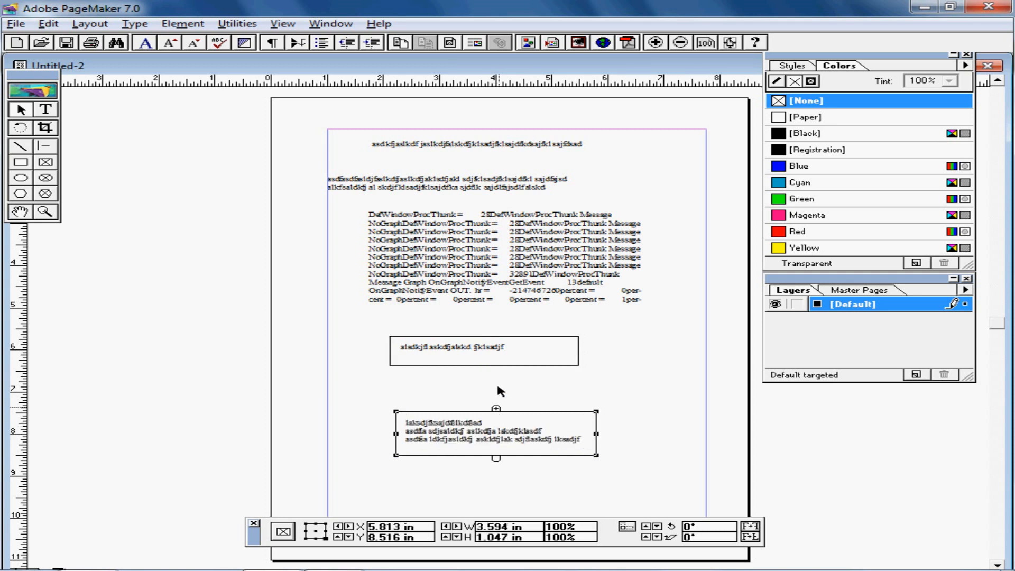
Inspect the link symbols on the two threaded frames by selecting them alternately
left_click(493, 357)
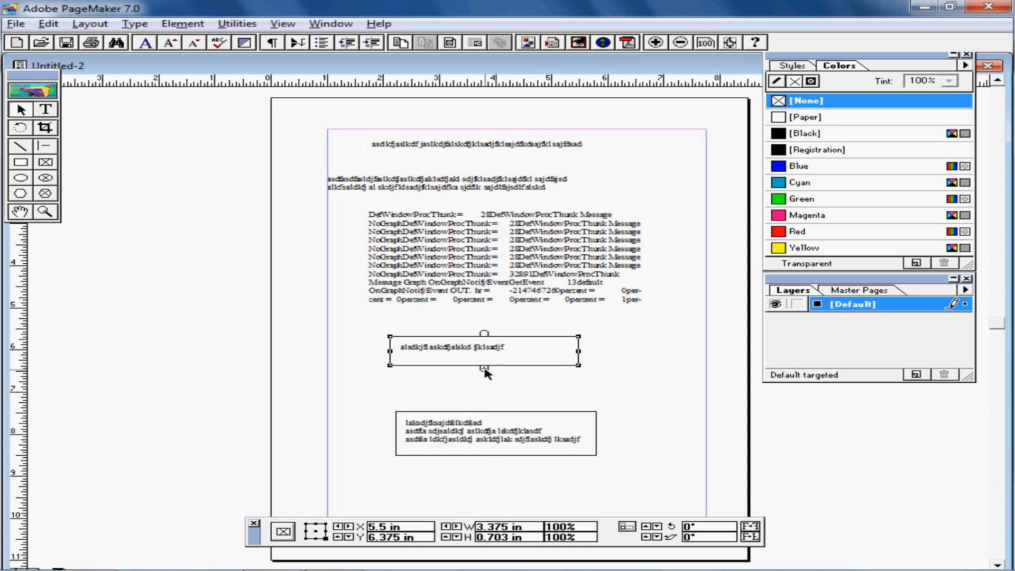
left_click(516, 440)
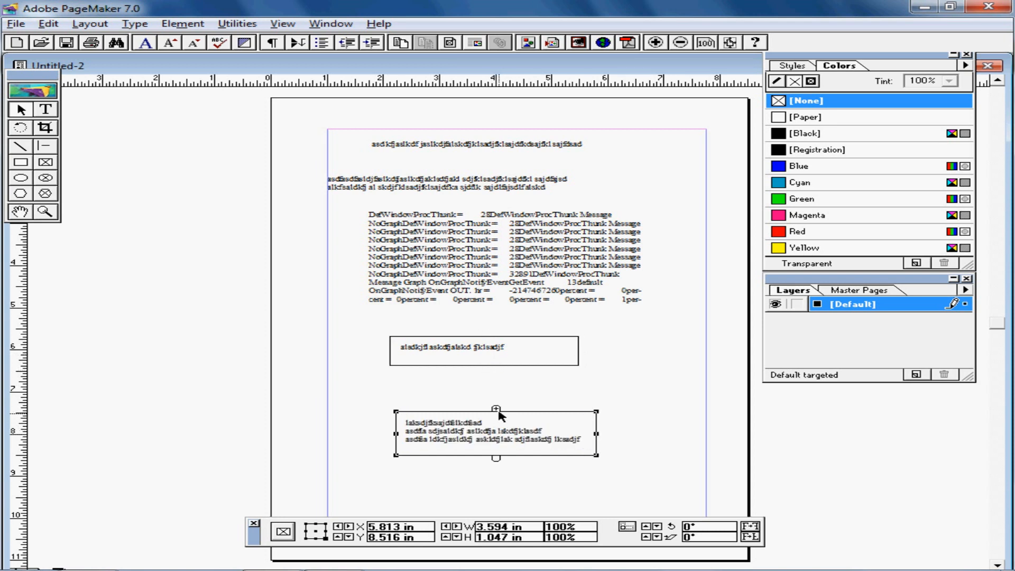
left_click(508, 356)
Add the text "asdfasdfsadfasdf" at the end of the upper frame's line, and place the text cursor after the lower frame's first line
left_click(45, 109)
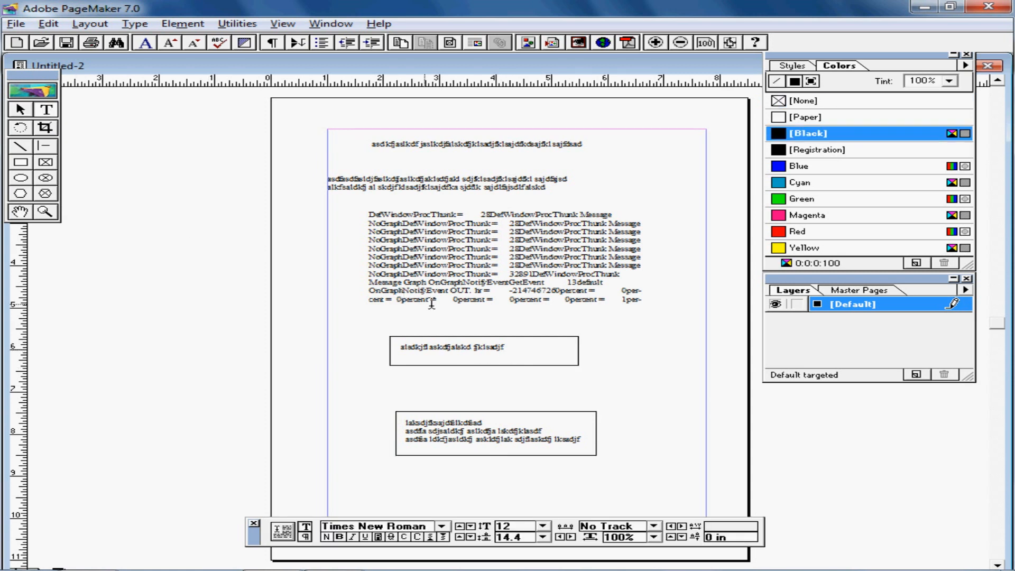
type("a")
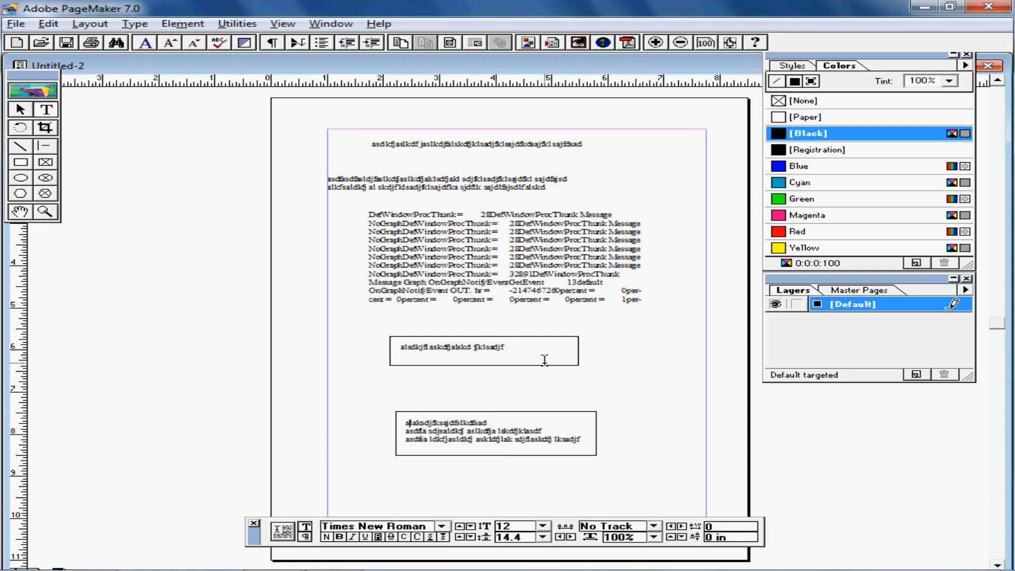
type("sdfasdfsadfasdf")
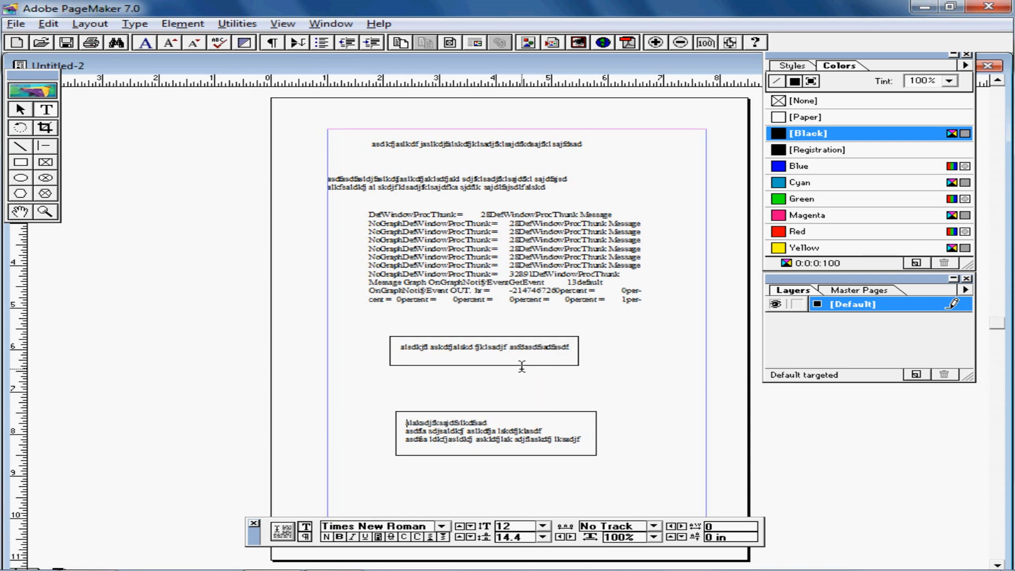
left_click(513, 423)
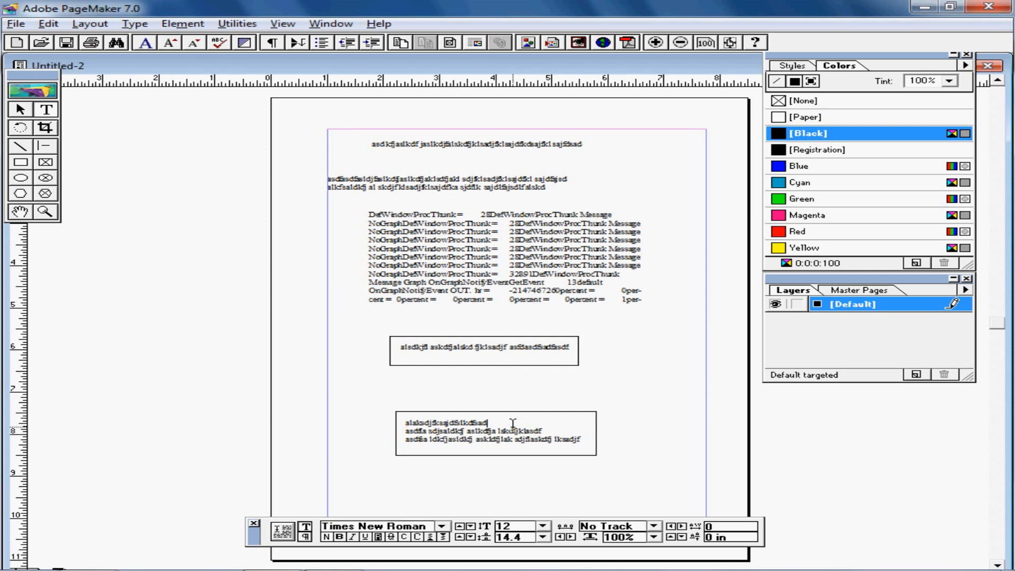